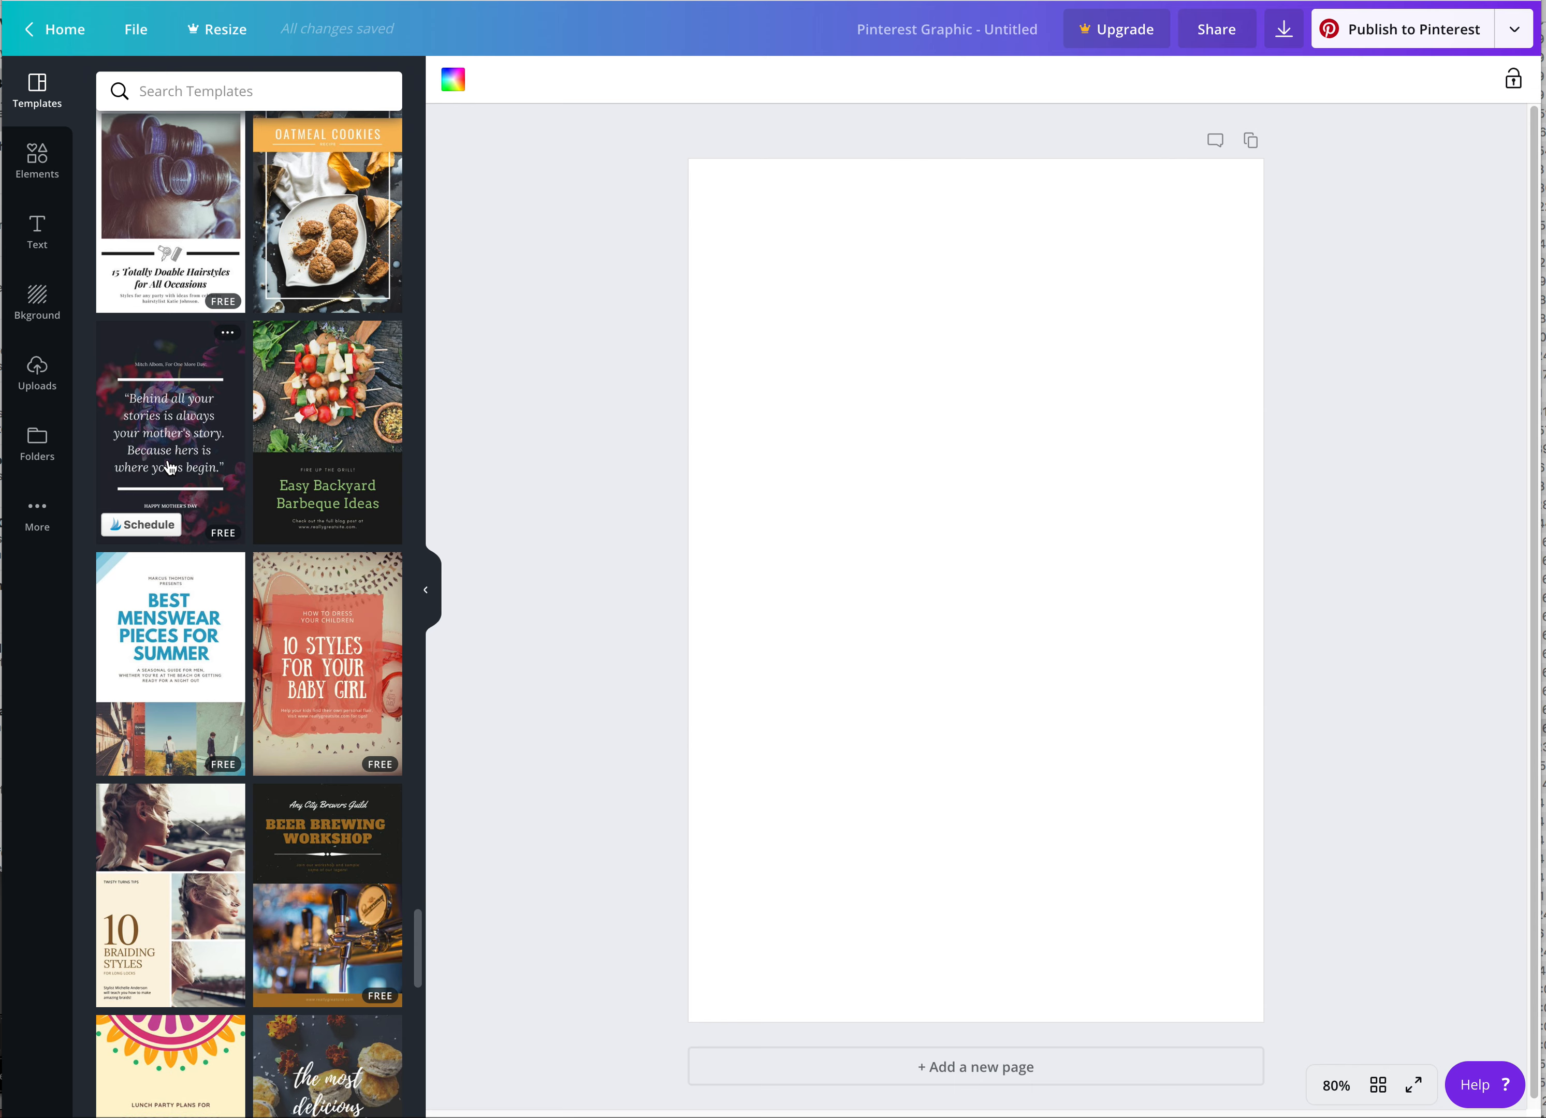
Apply the pink template titled "10 Step Korean Routine Products for Your Skin Type" to the blank Pinterest graphic
{"action": "scroll", "coordinate": [179, 440], "scroll_direction": "down", "scroll_amount": 3}
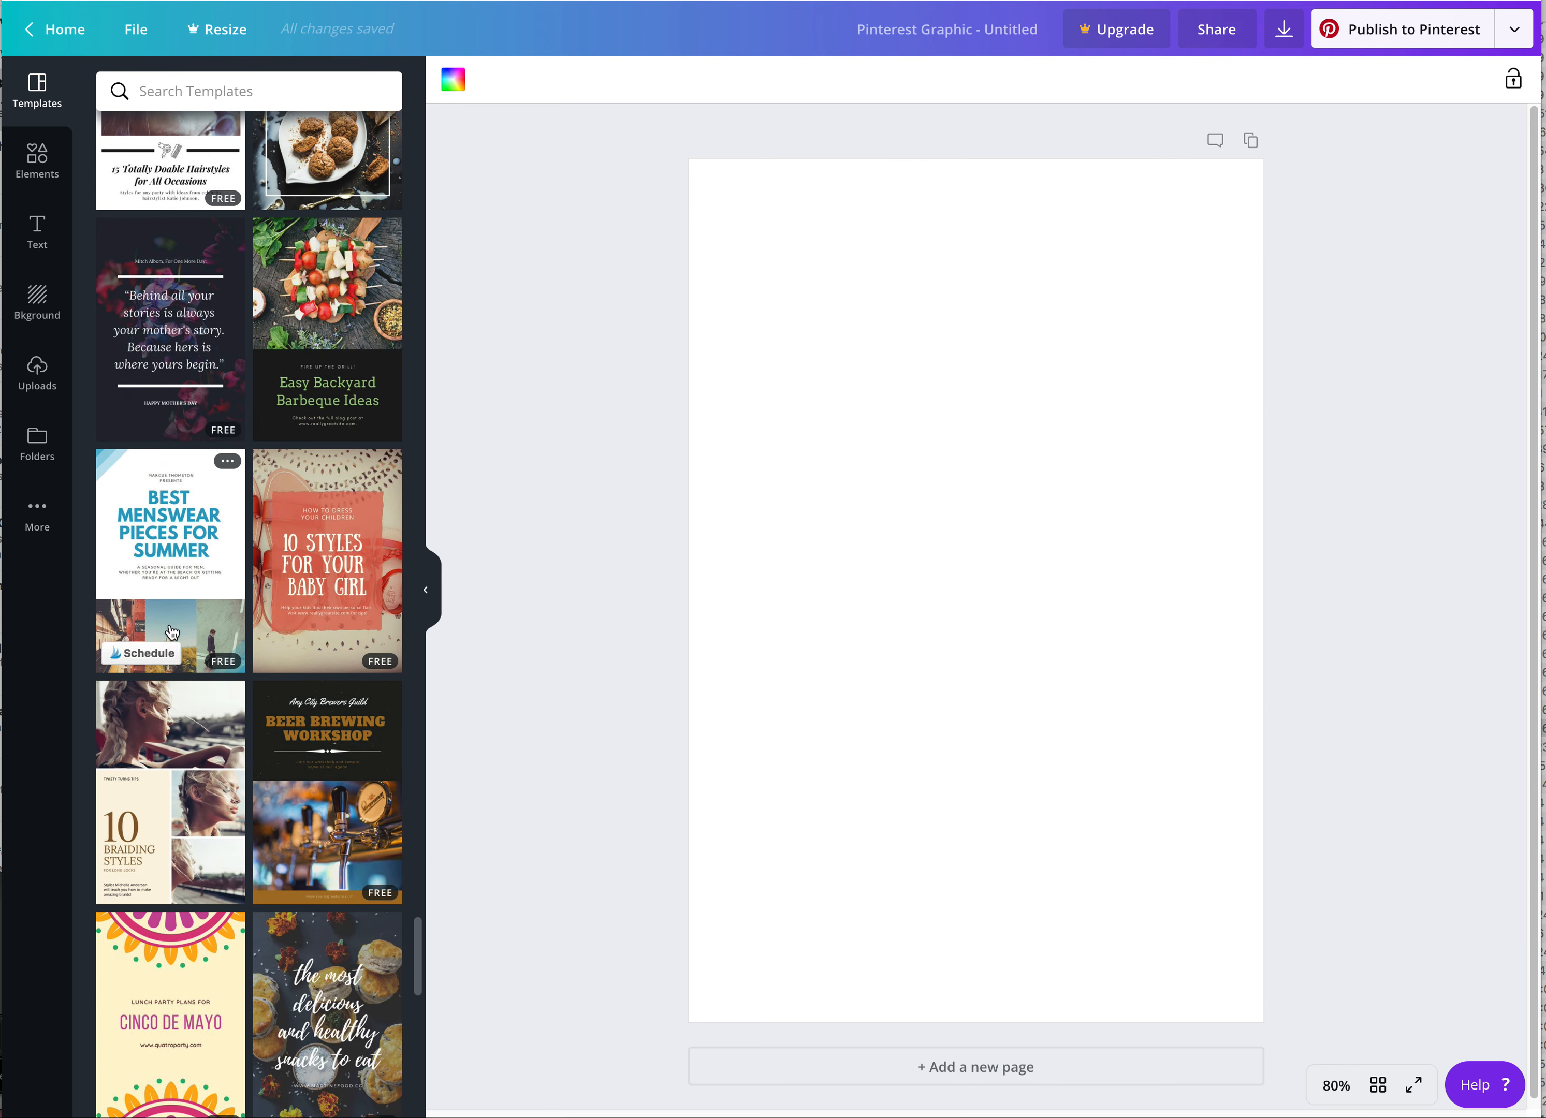
{"action": "scroll", "coordinate": [174, 634], "scroll_direction": "down", "scroll_amount": 20}
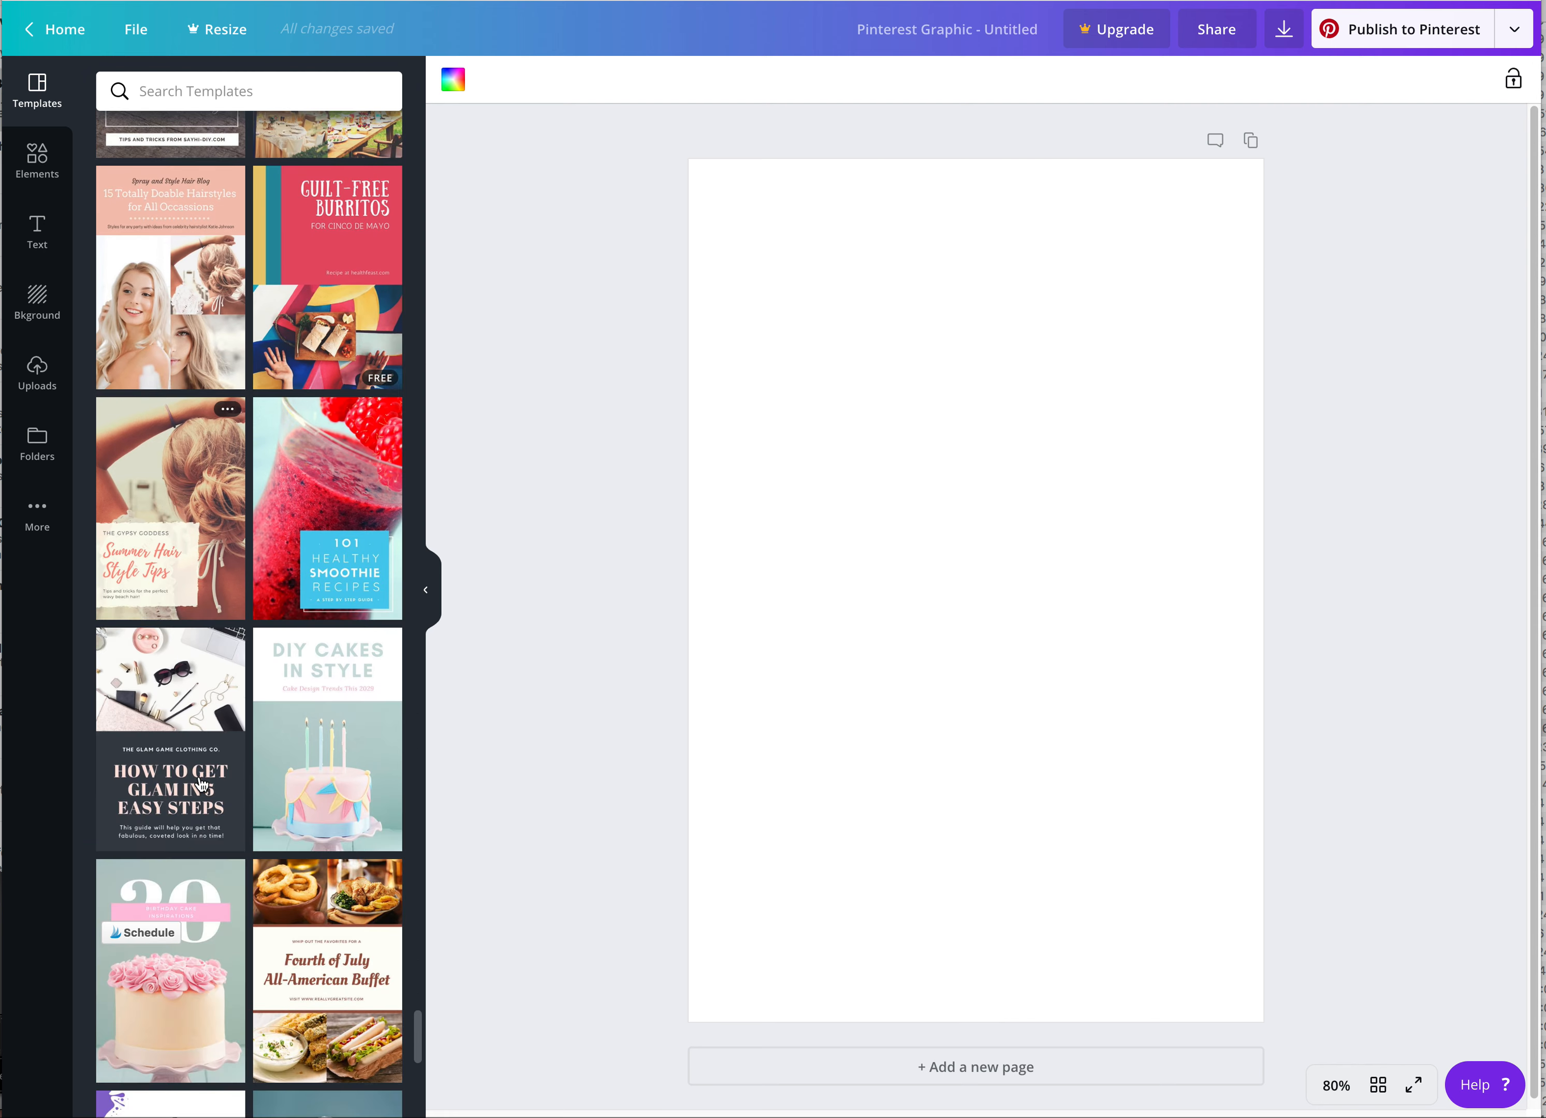
{"action": "scroll", "coordinate": [202, 785], "scroll_direction": "down", "scroll_amount": 5}
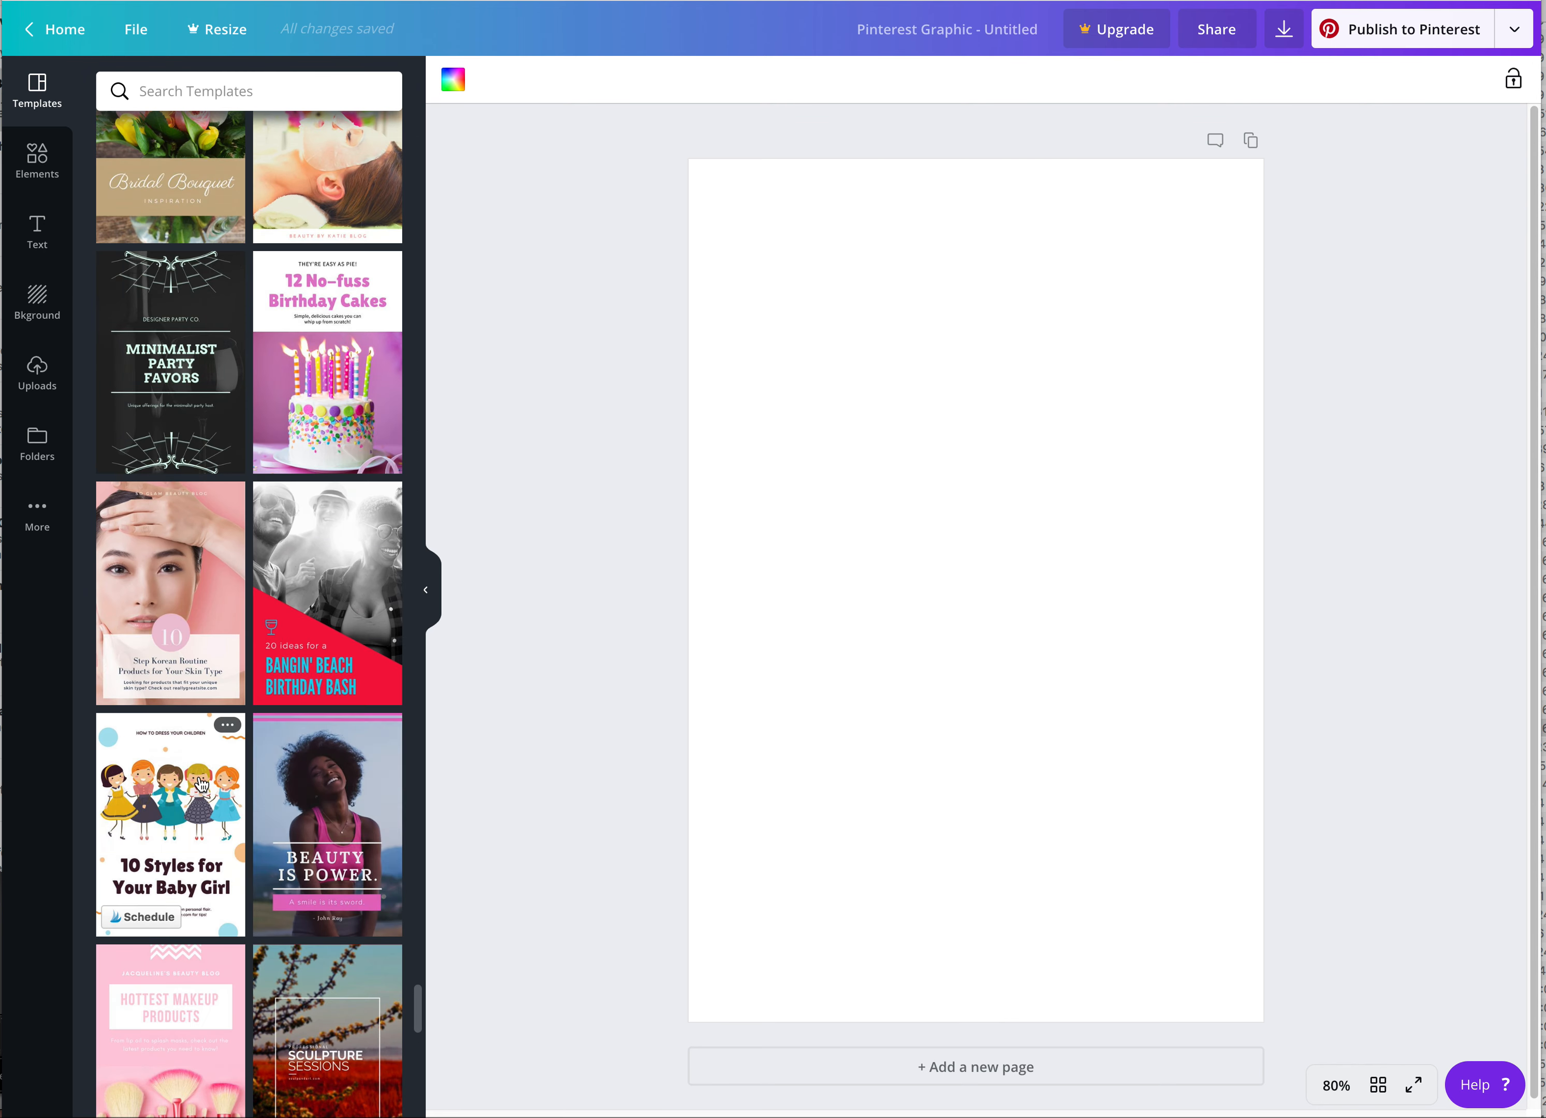
{"action": "left_click", "coordinate": [222, 596]}
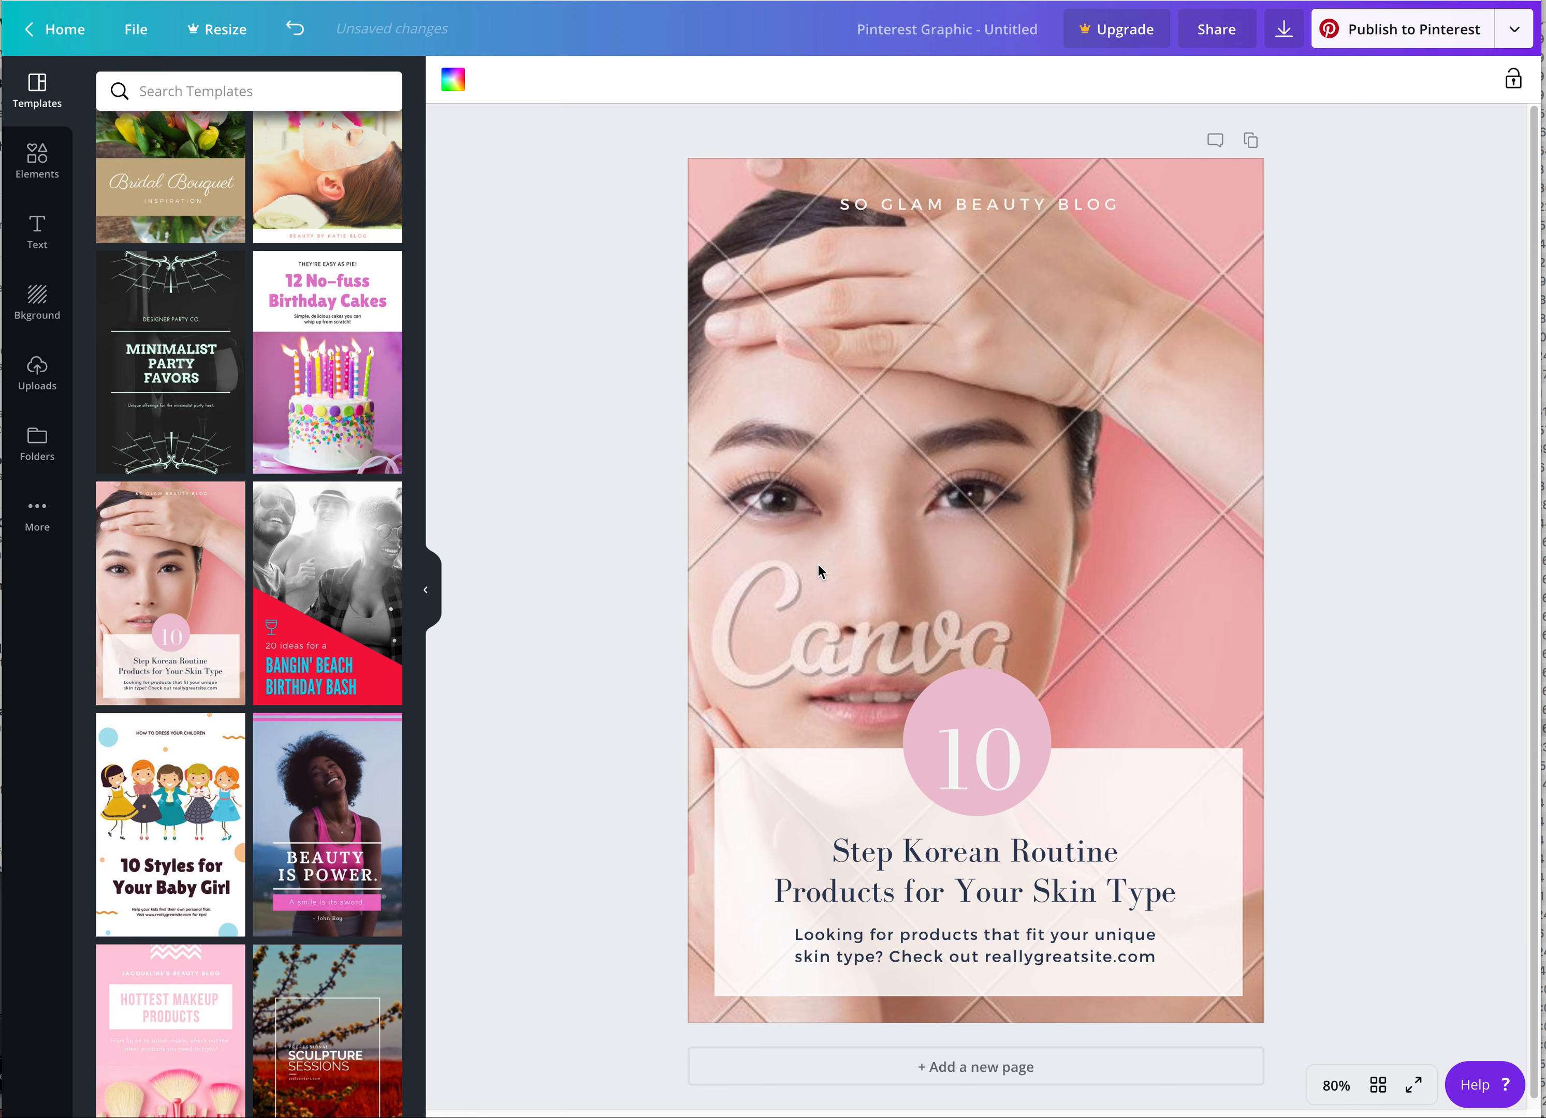
Remove the template's portrait photo and fill the background frame with the uploaded bathroom vanity photo
{"action": "left_click", "coordinate": [822, 532]}
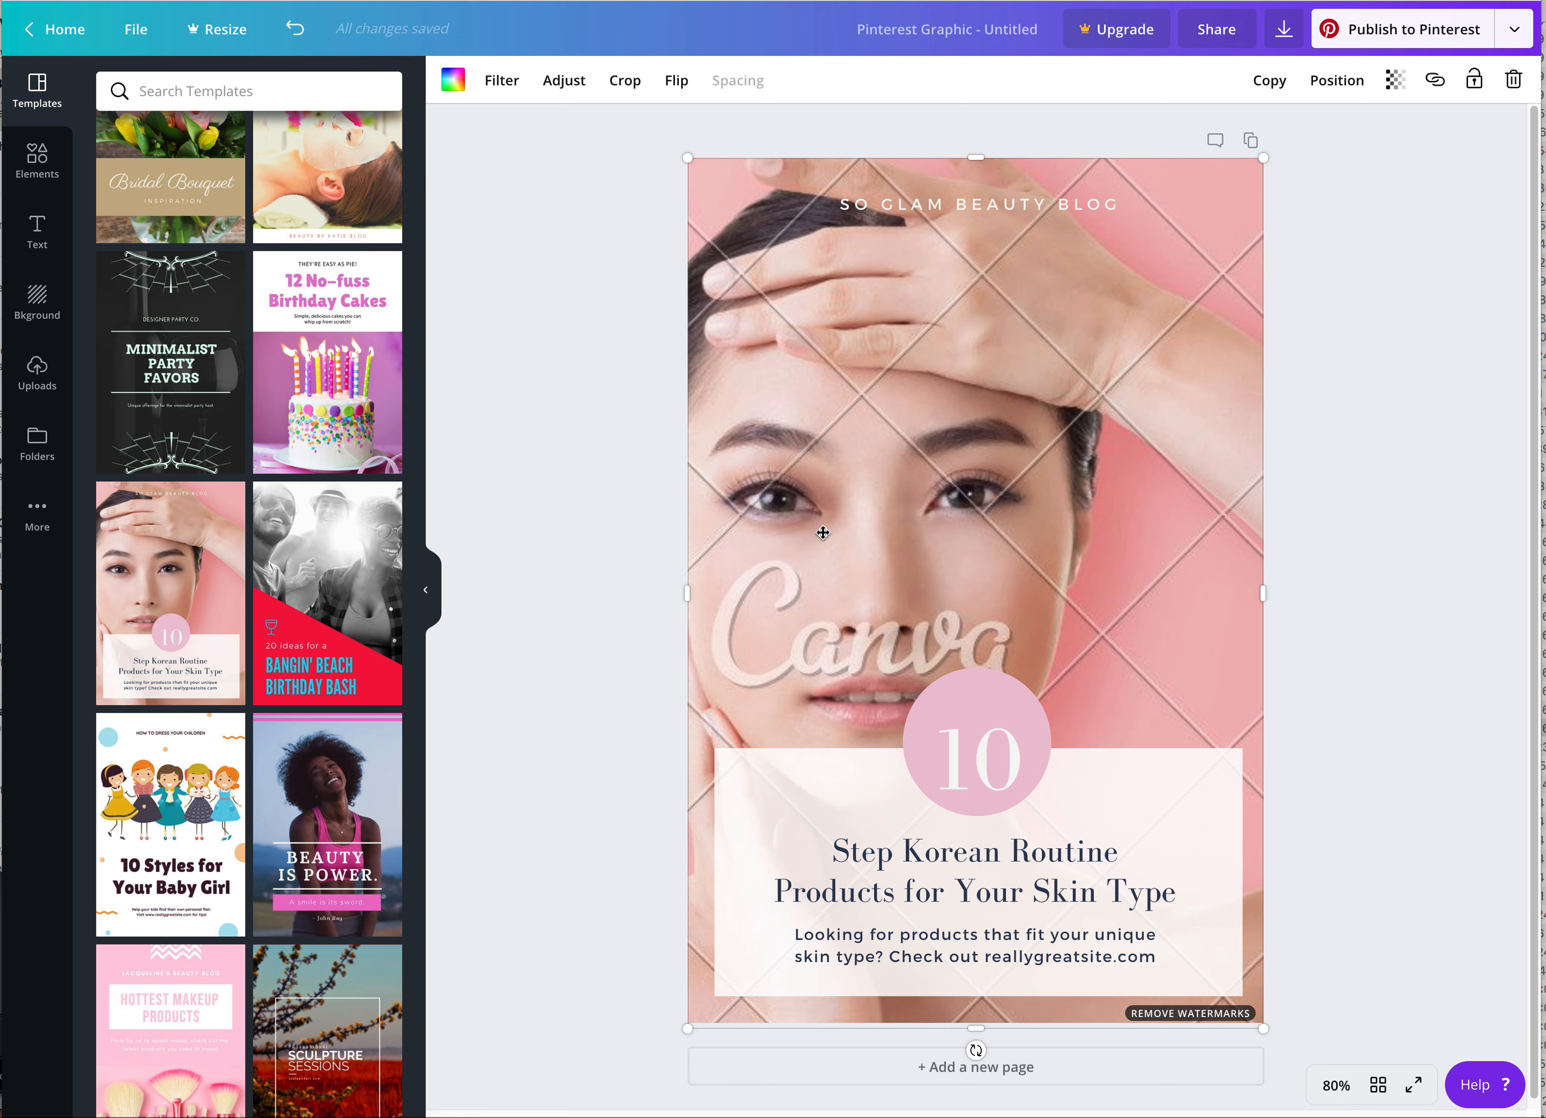
{"action": "key", "text": "Delete"}
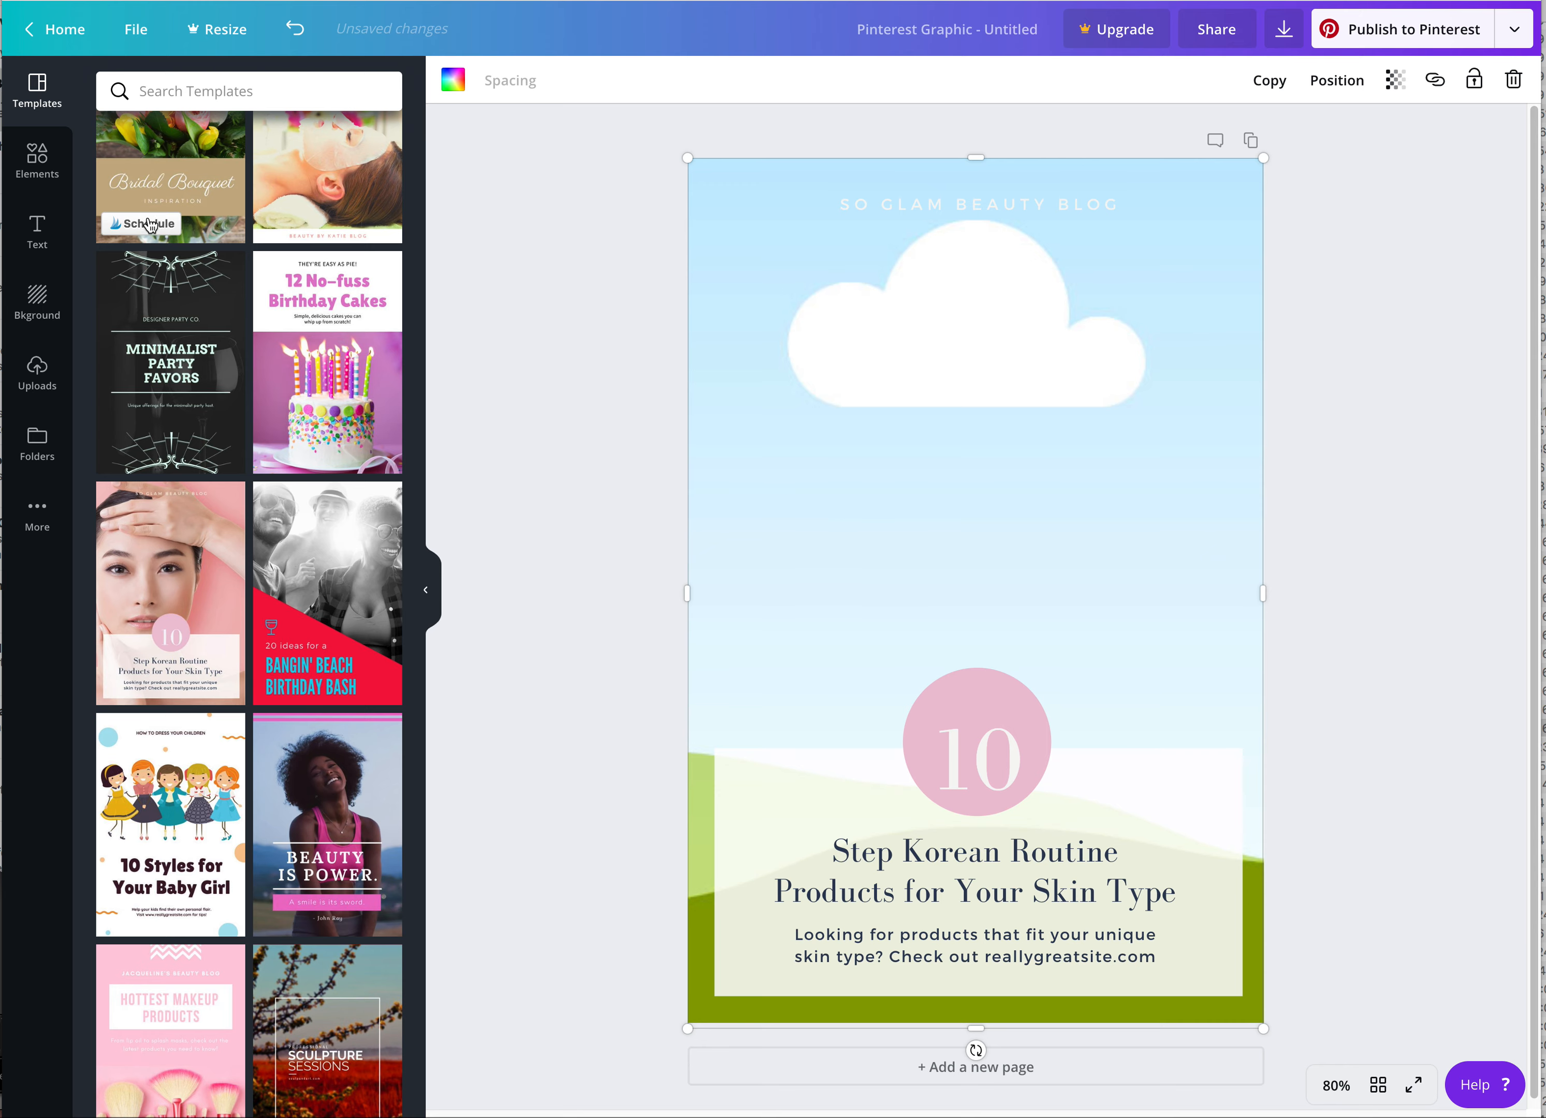
{"action": "left_click", "coordinate": [40, 379]}
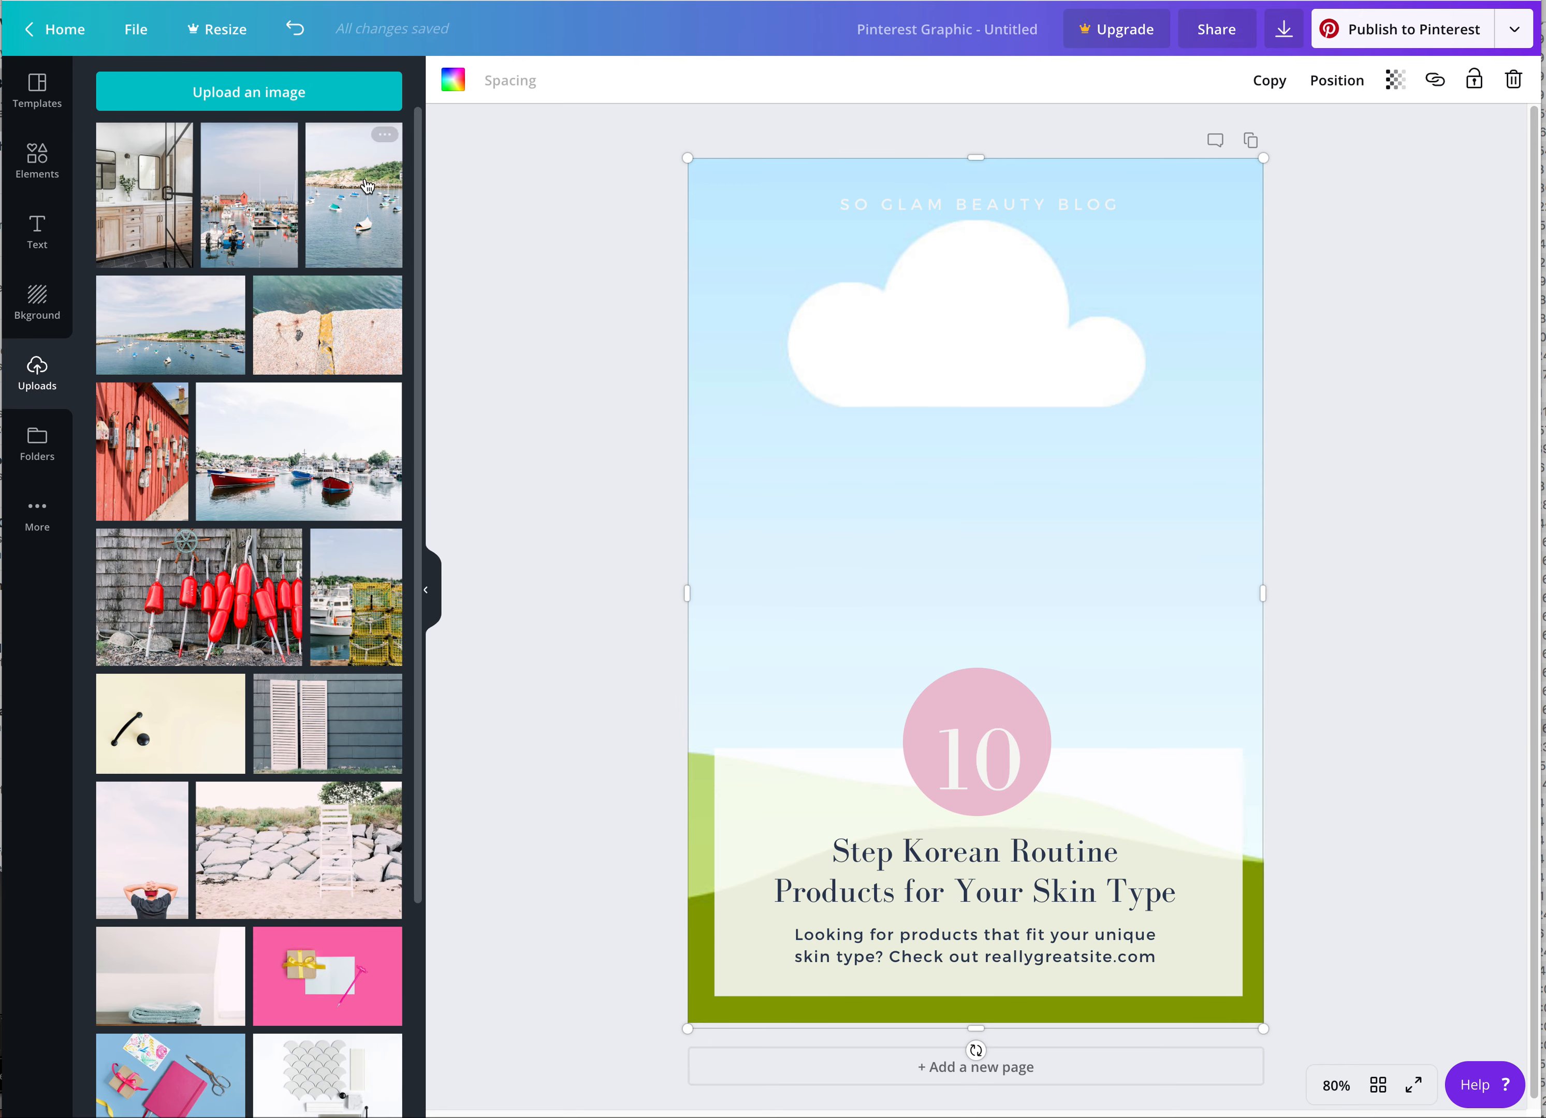
{"action": "left_click", "coordinate": [133, 223]}
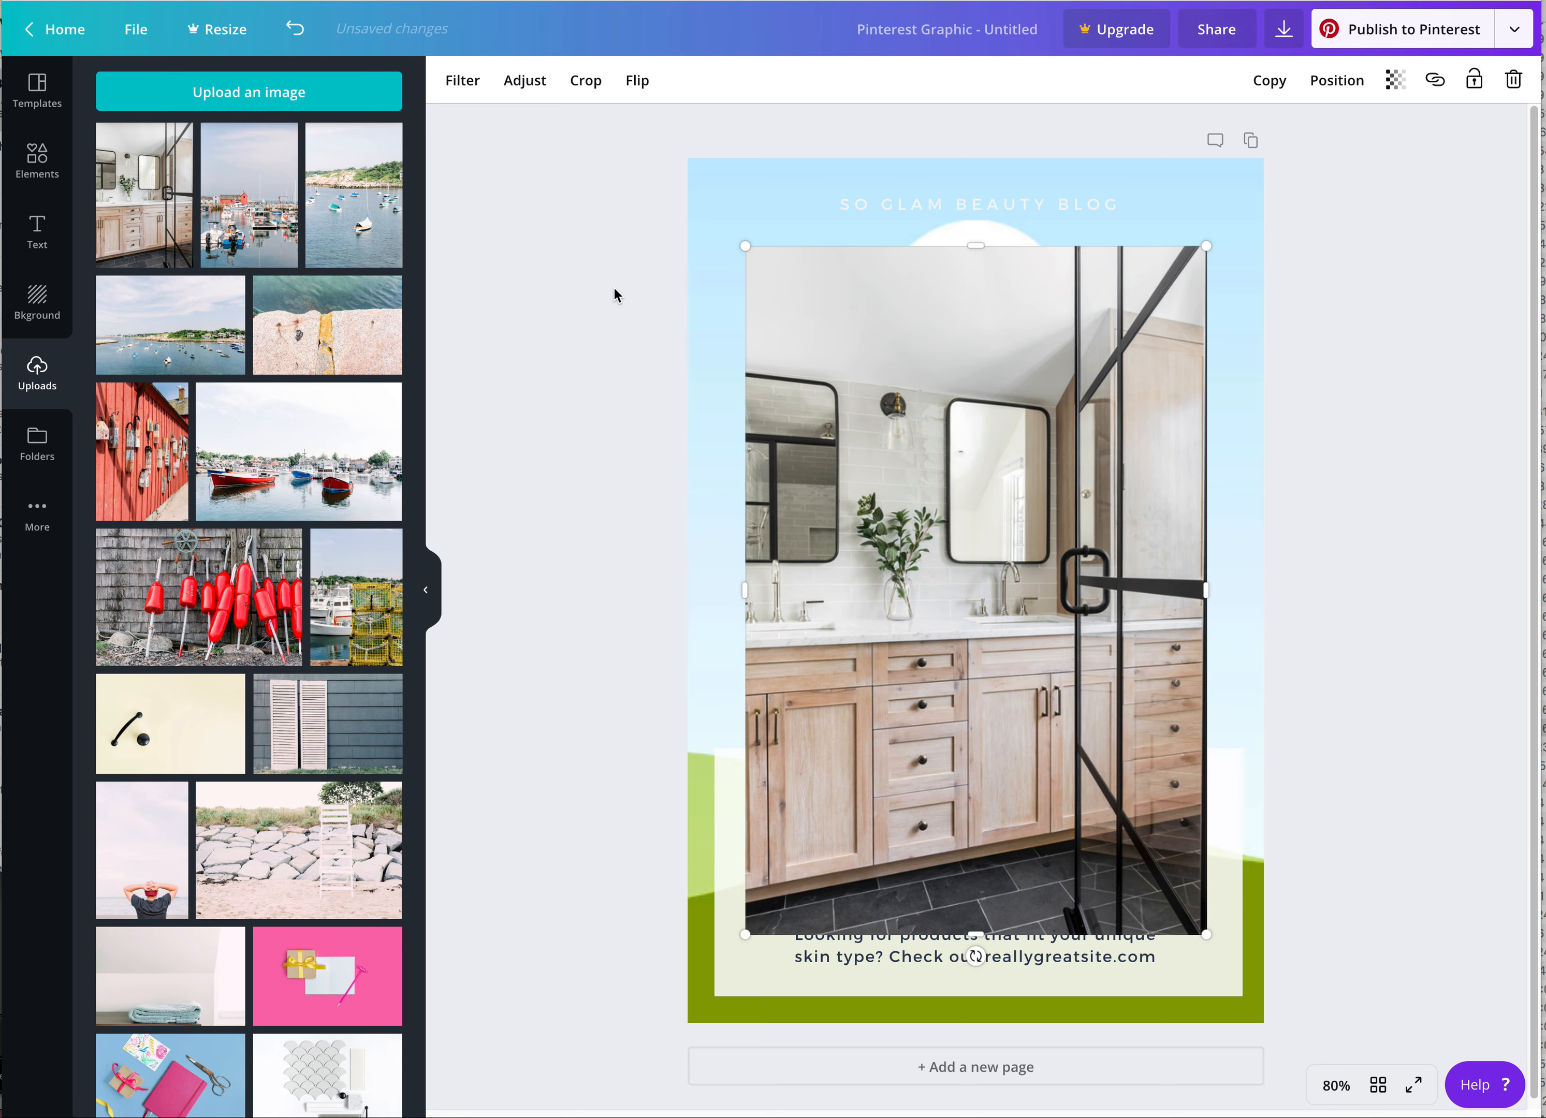
{"action": "key", "text": "Delete"}
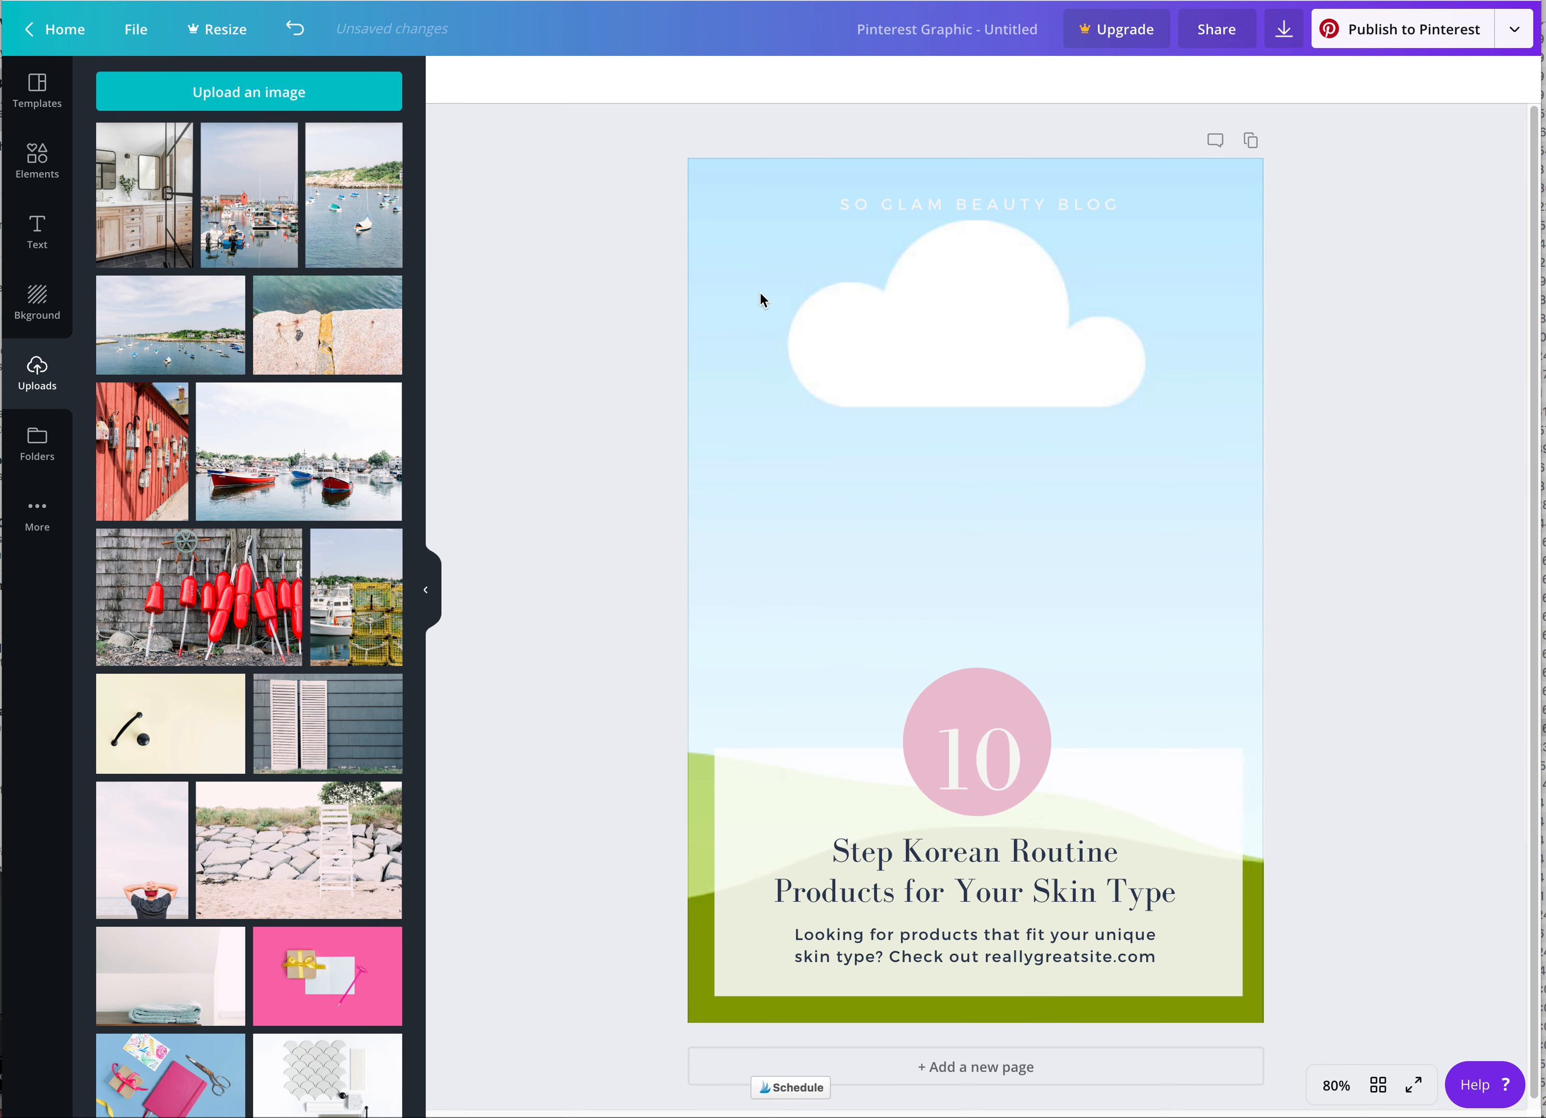
{"action": "left_click_drag", "start_coordinate": [145, 206], "coordinate": [874, 355]}
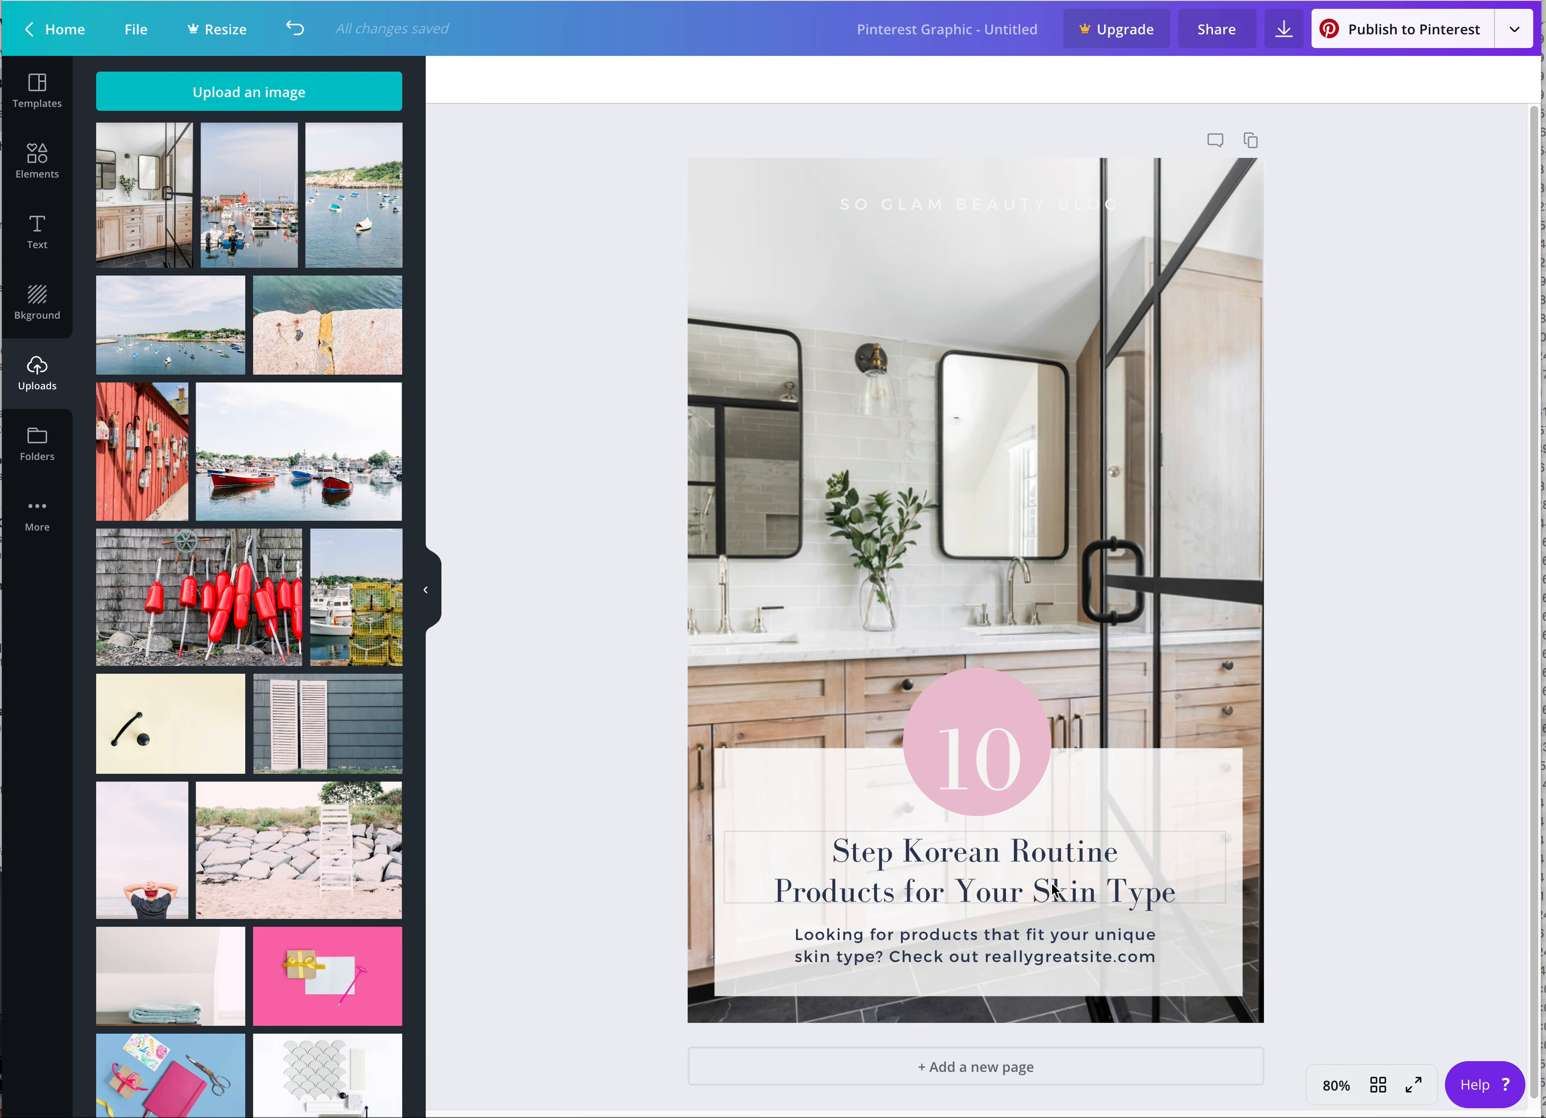
Change the large number in the pink circle to 5
{"action": "left_click", "coordinate": [971, 774]}
{"action": "double_click", "coordinate": [971, 773]}
{"action": "type", "text": "5"}
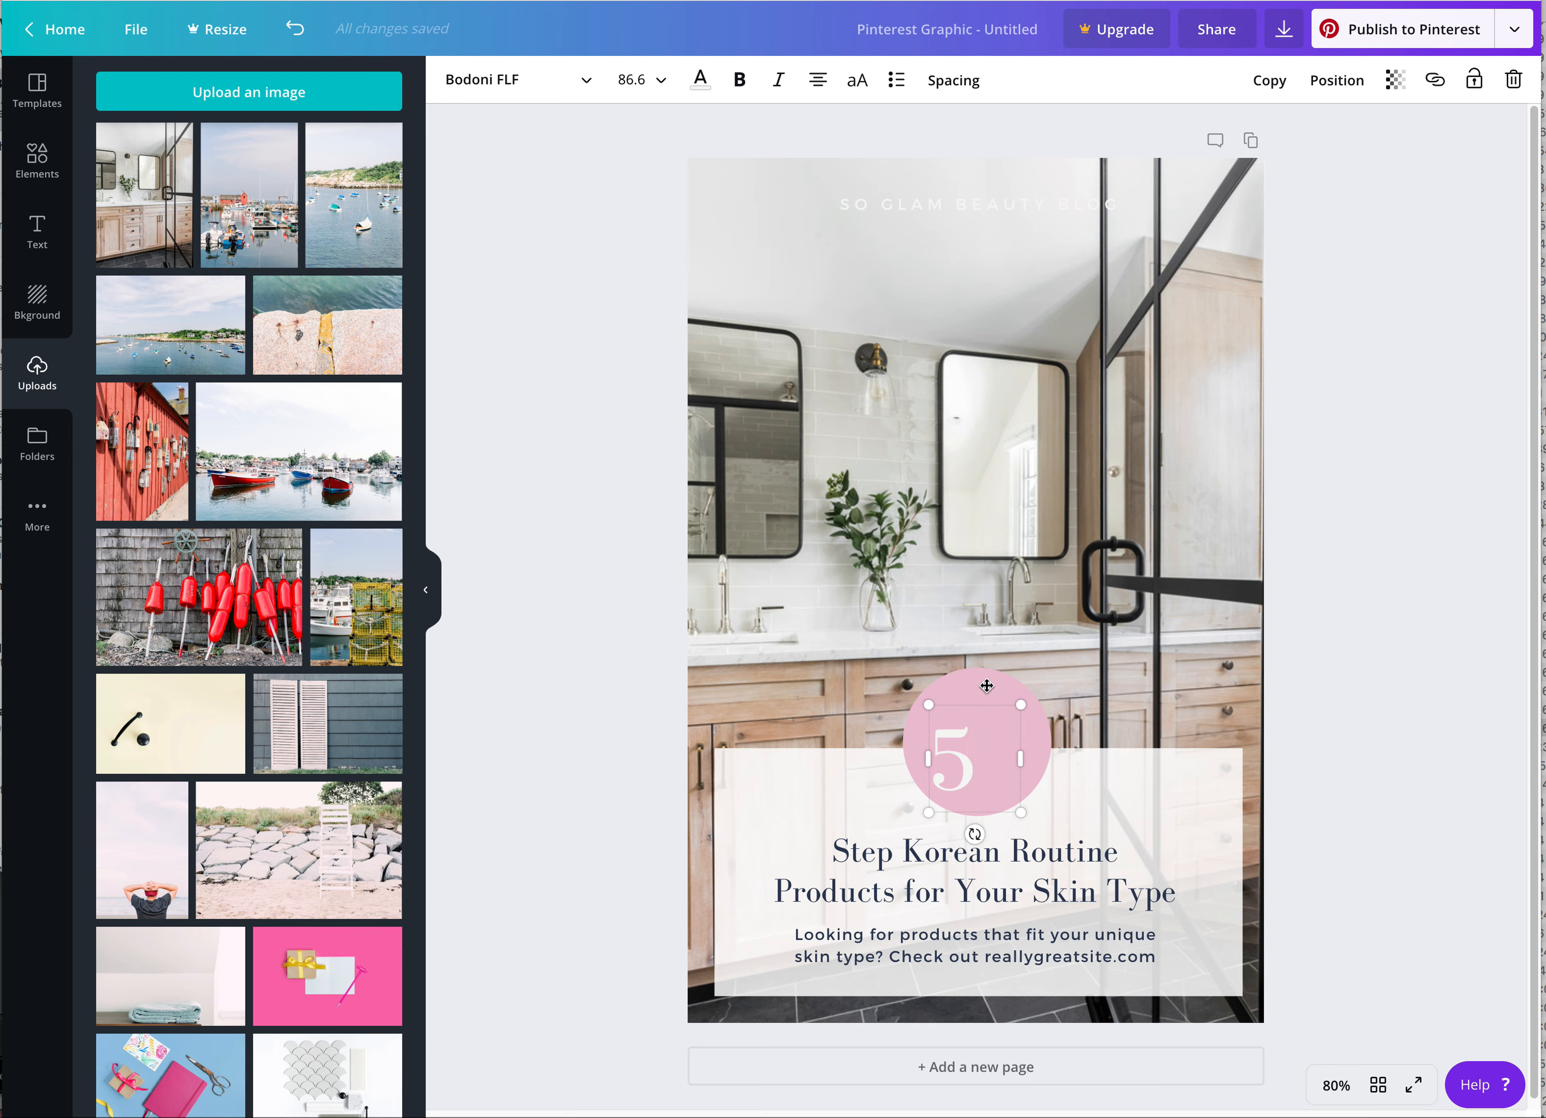
Recolor the circle behind the number with the dark navy from the design's own colors
{"action": "left_click", "coordinate": [986, 673]}
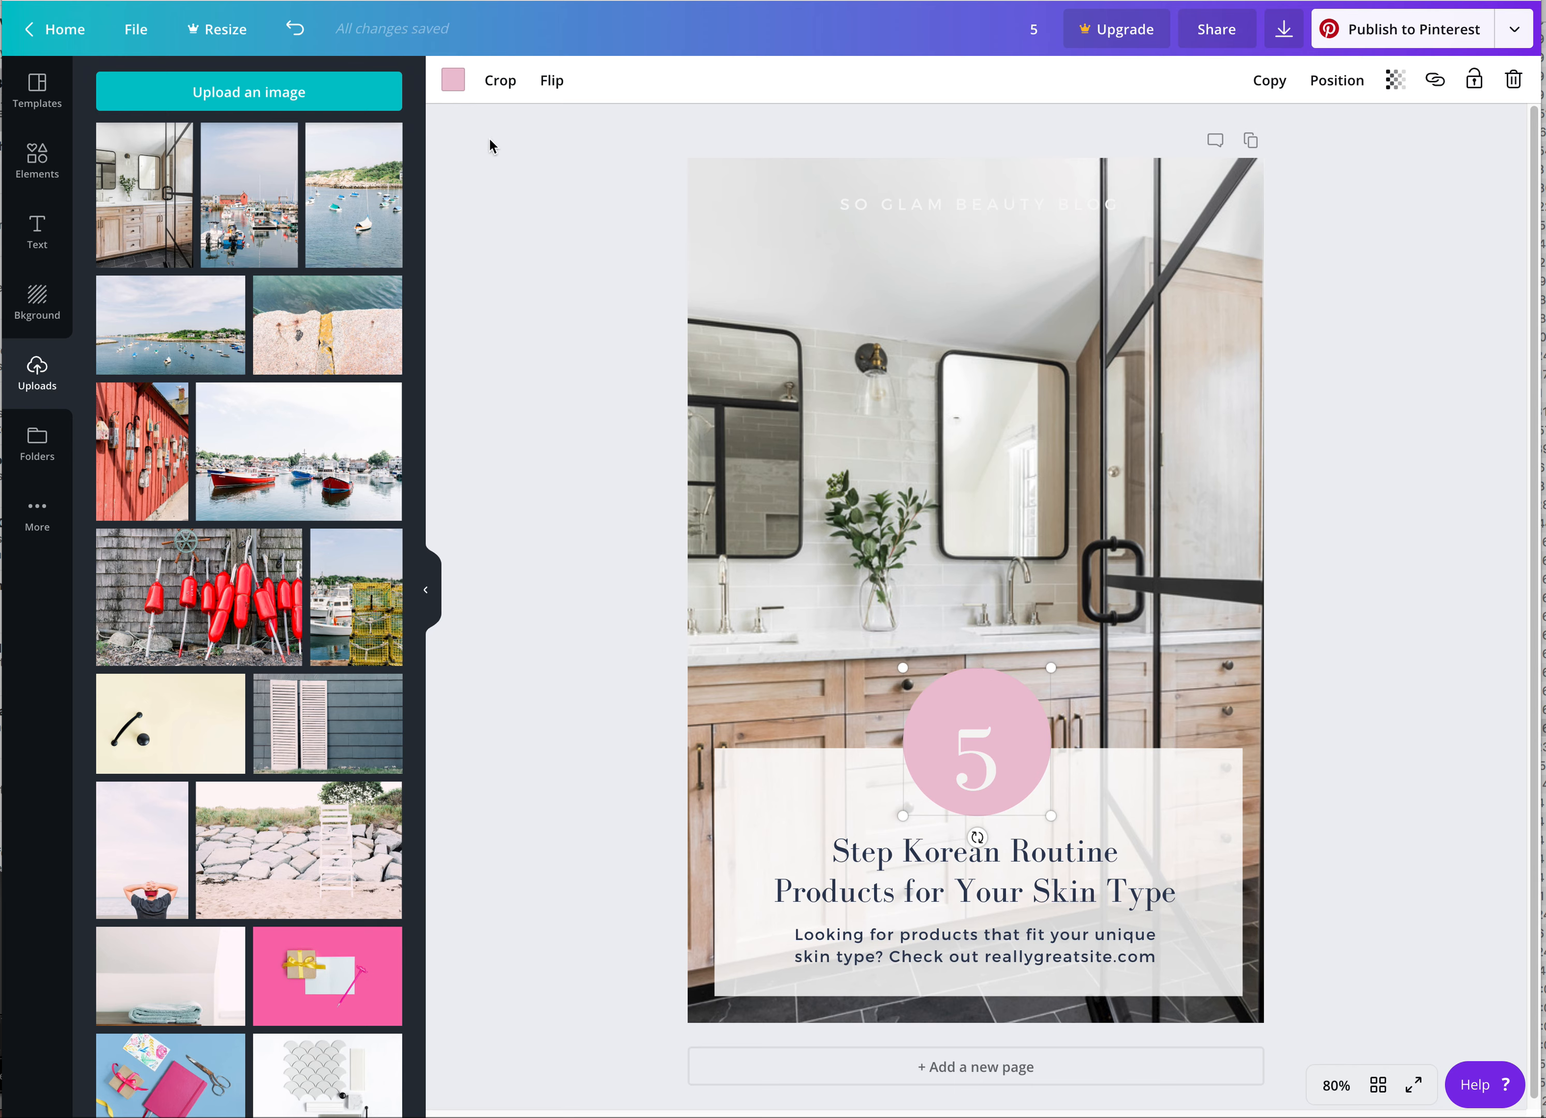
{"action": "left_click", "coordinate": [452, 81]}
{"action": "left_click", "coordinate": [166, 154]}
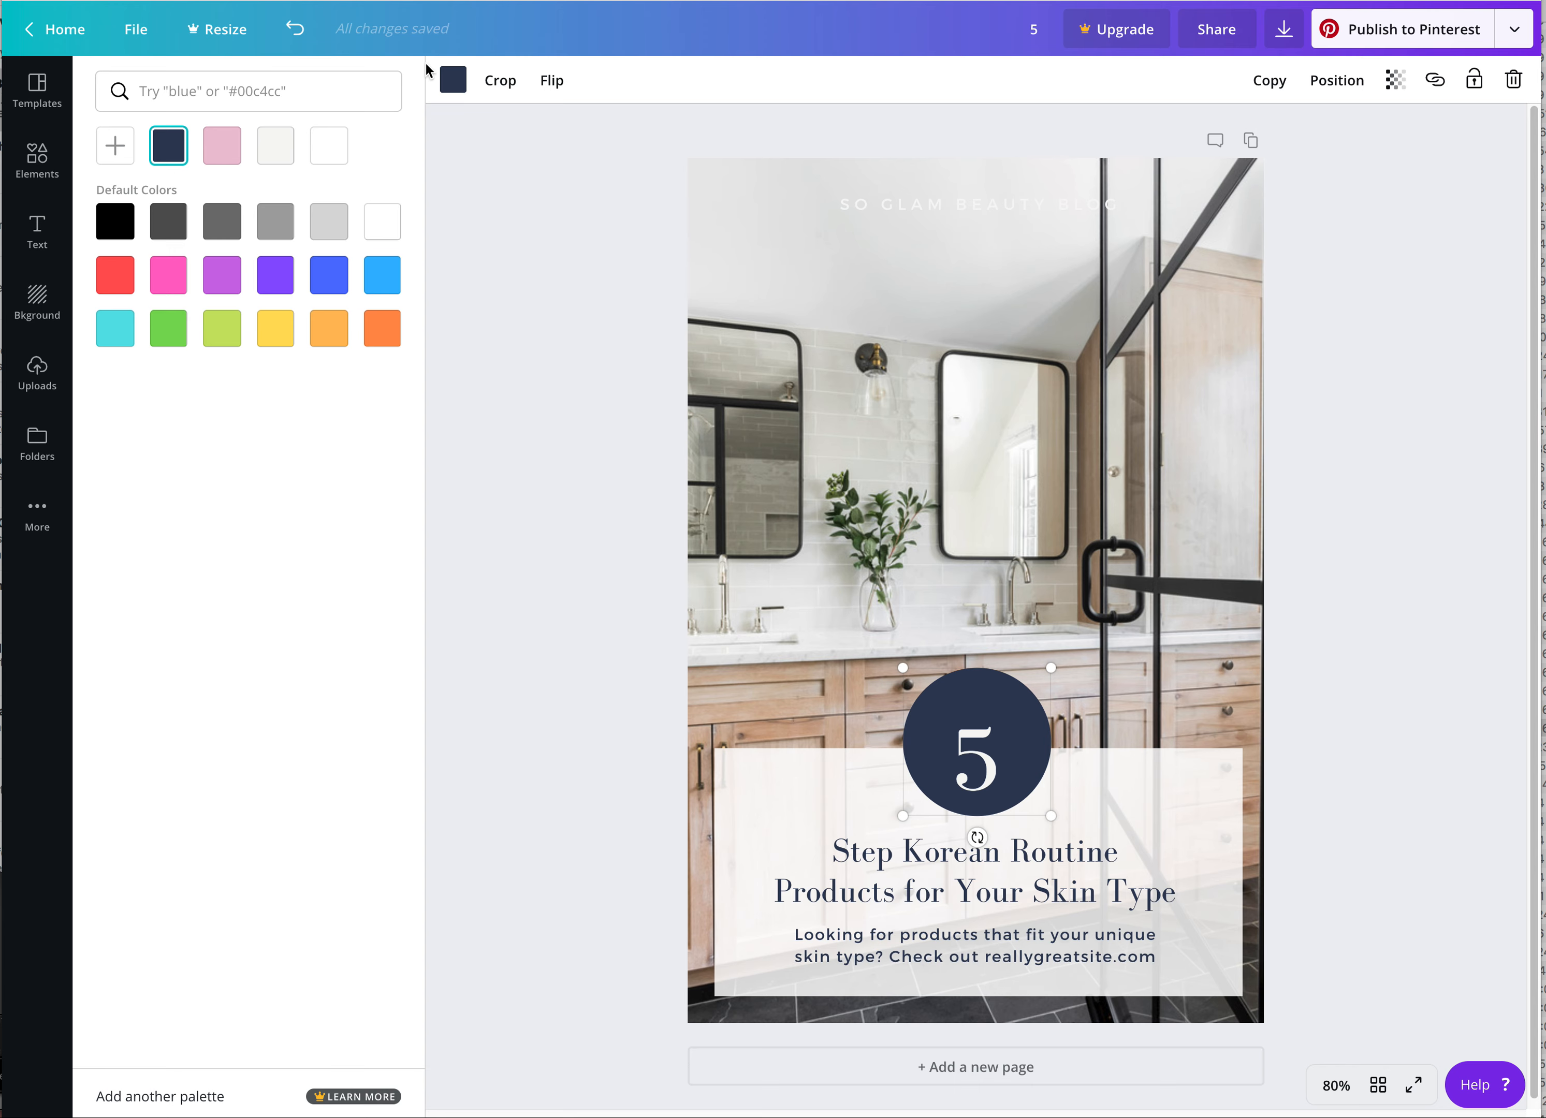
{"action": "left_click", "coordinate": [452, 83]}
{"action": "left_click", "coordinate": [453, 83]}
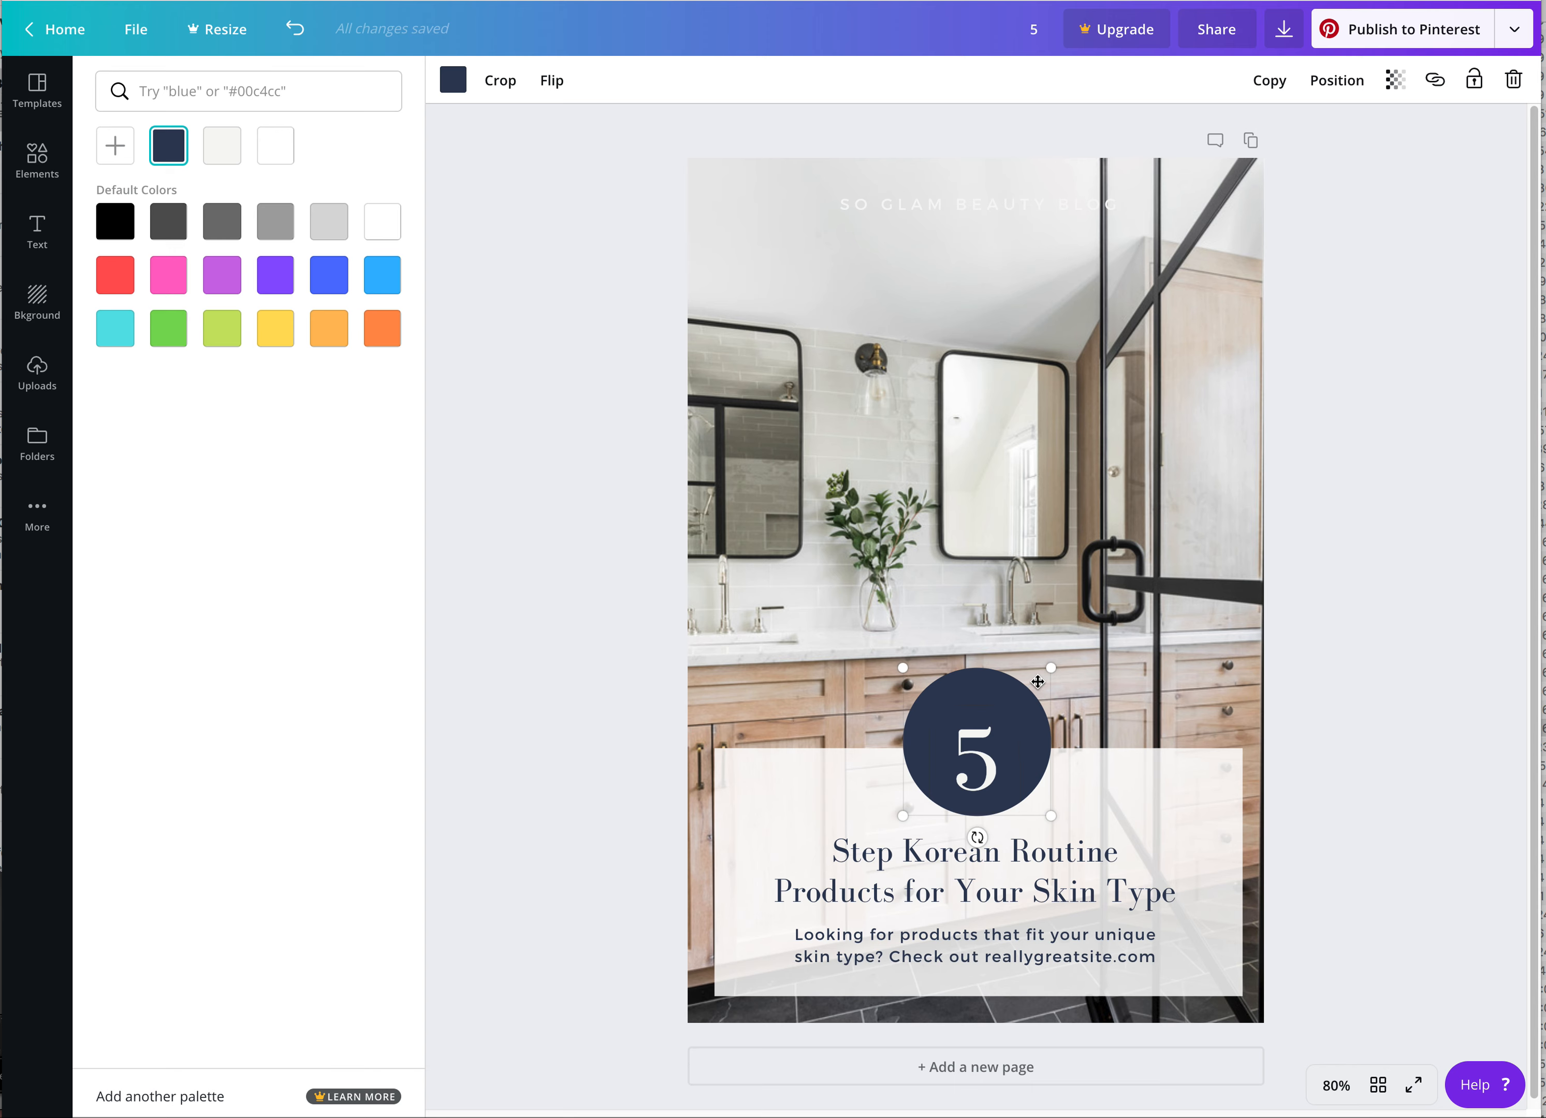
Replace the headline below the circle with "Modern Bath Elements You Need to Add to Your Next Renovation"
{"action": "left_click", "coordinate": [1042, 857]}
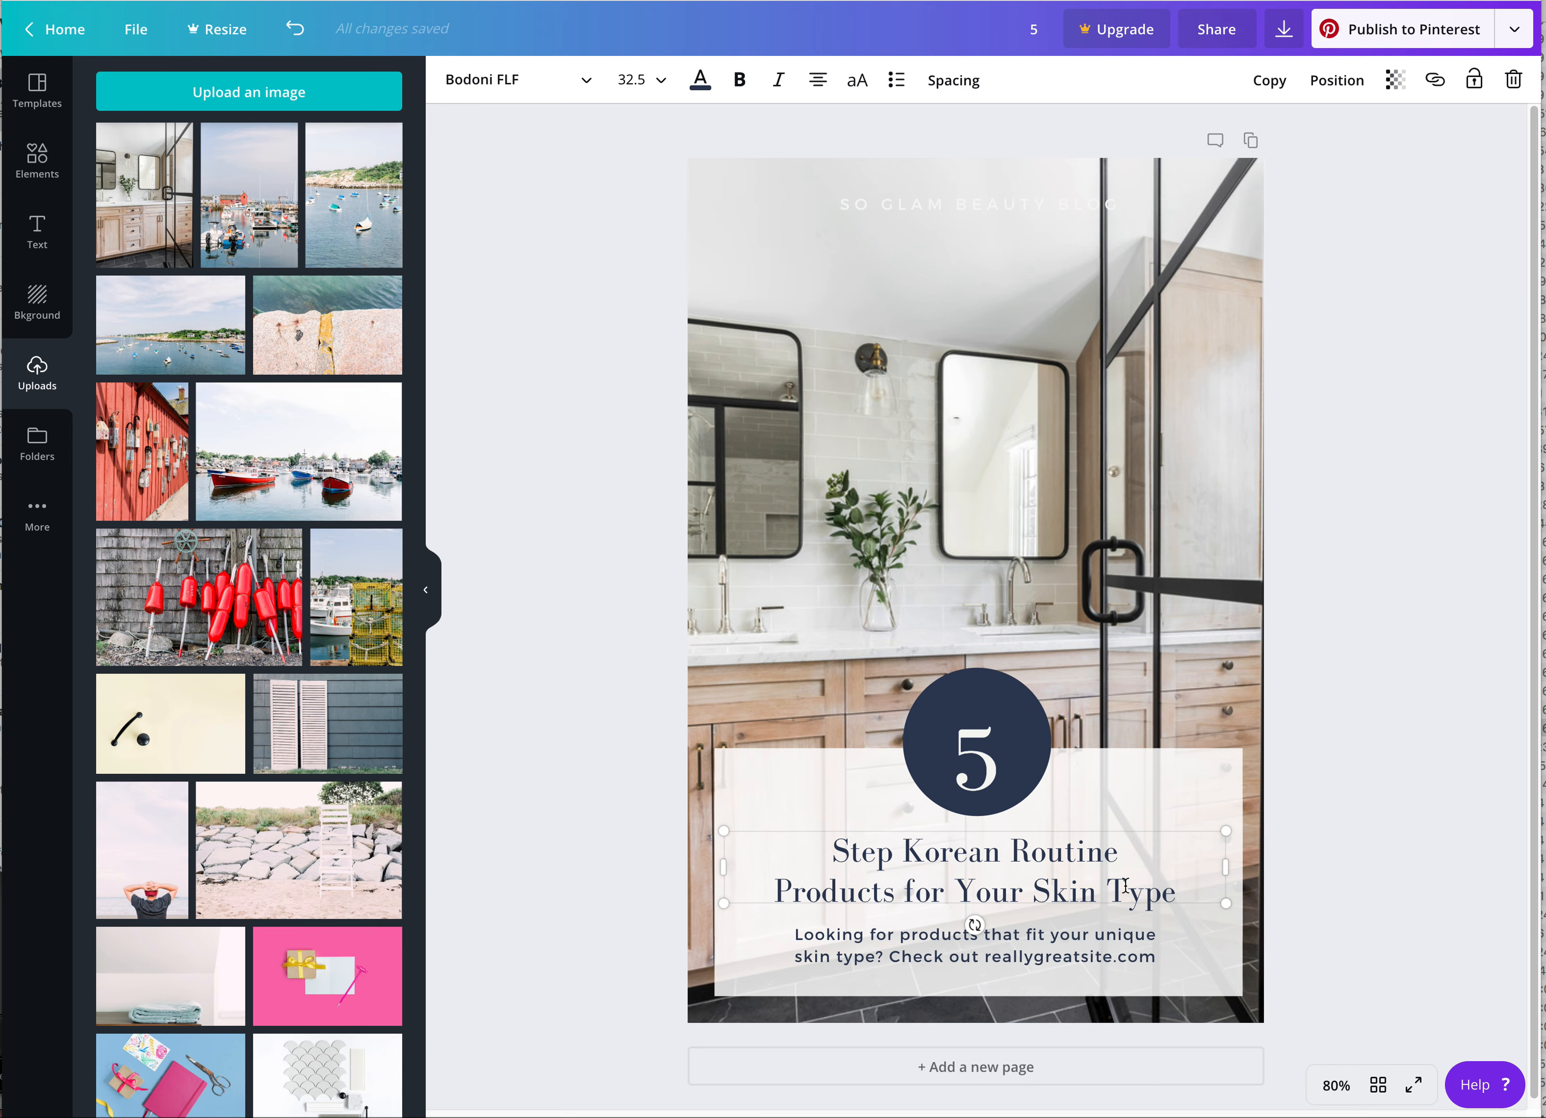
{"action": "left_click_drag", "start_coordinate": [1189, 893], "coordinate": [845, 836]}
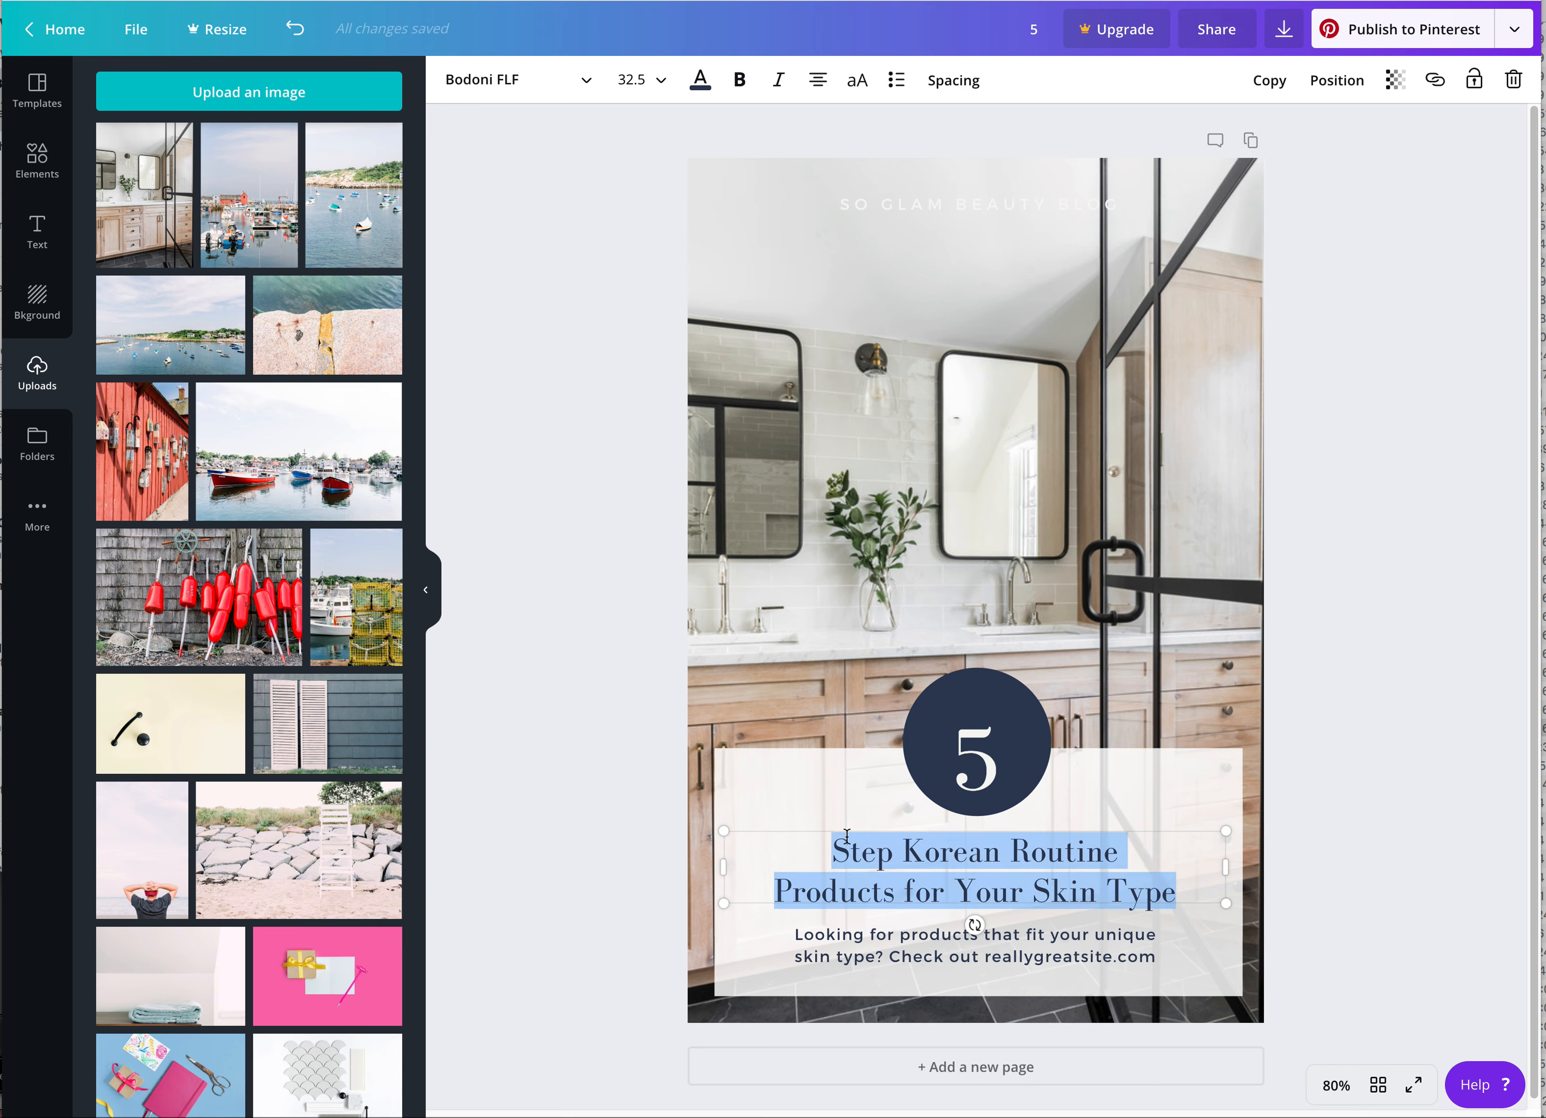
{"action": "type", "text": "Modern Bath"}
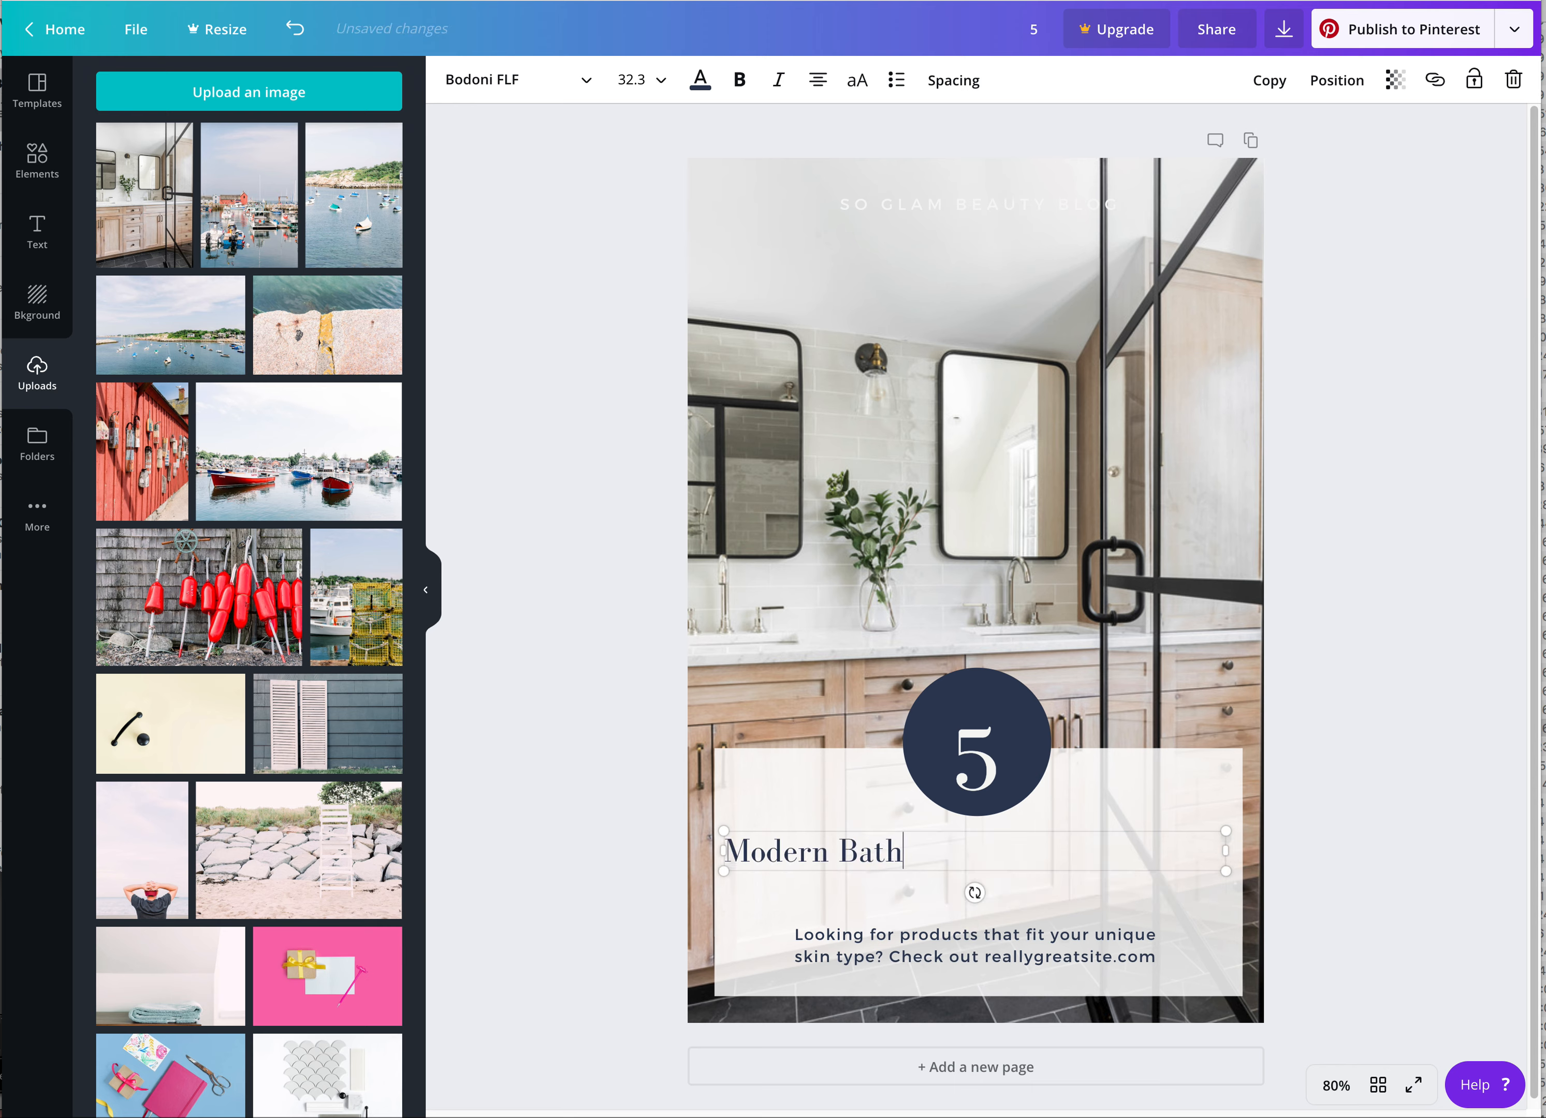
{"action": "type", "text": " Elements You "}
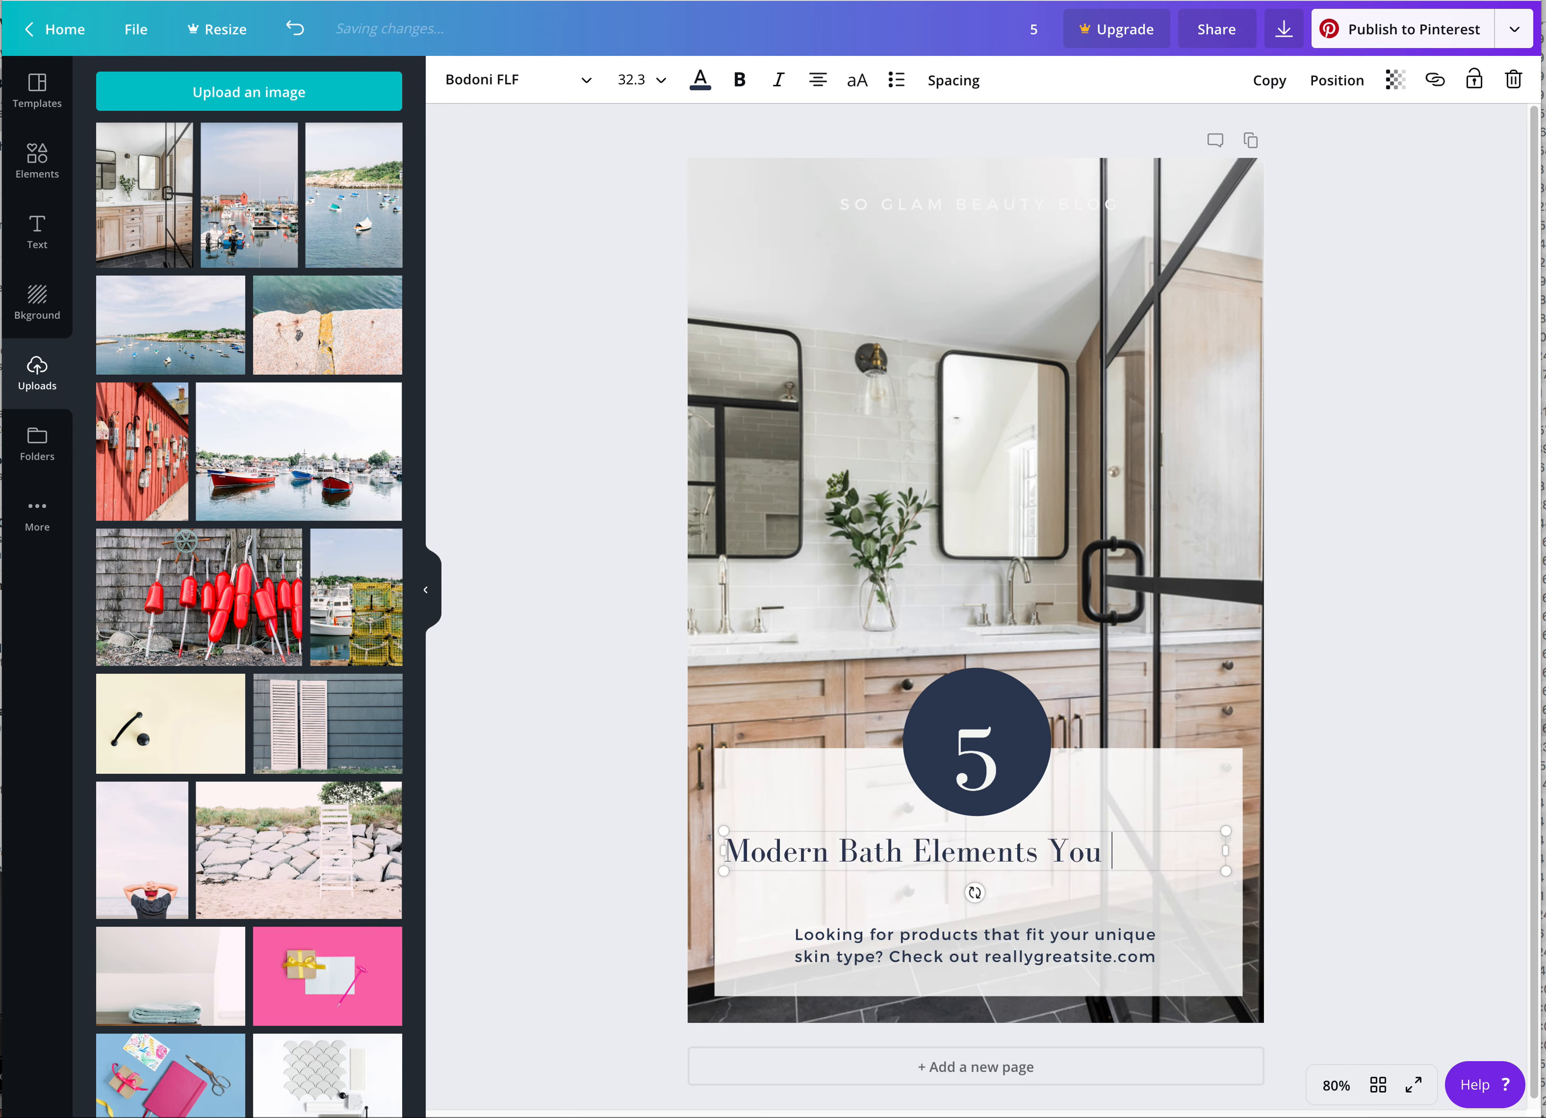
{"action": "type", "text": "Need to Ass"}
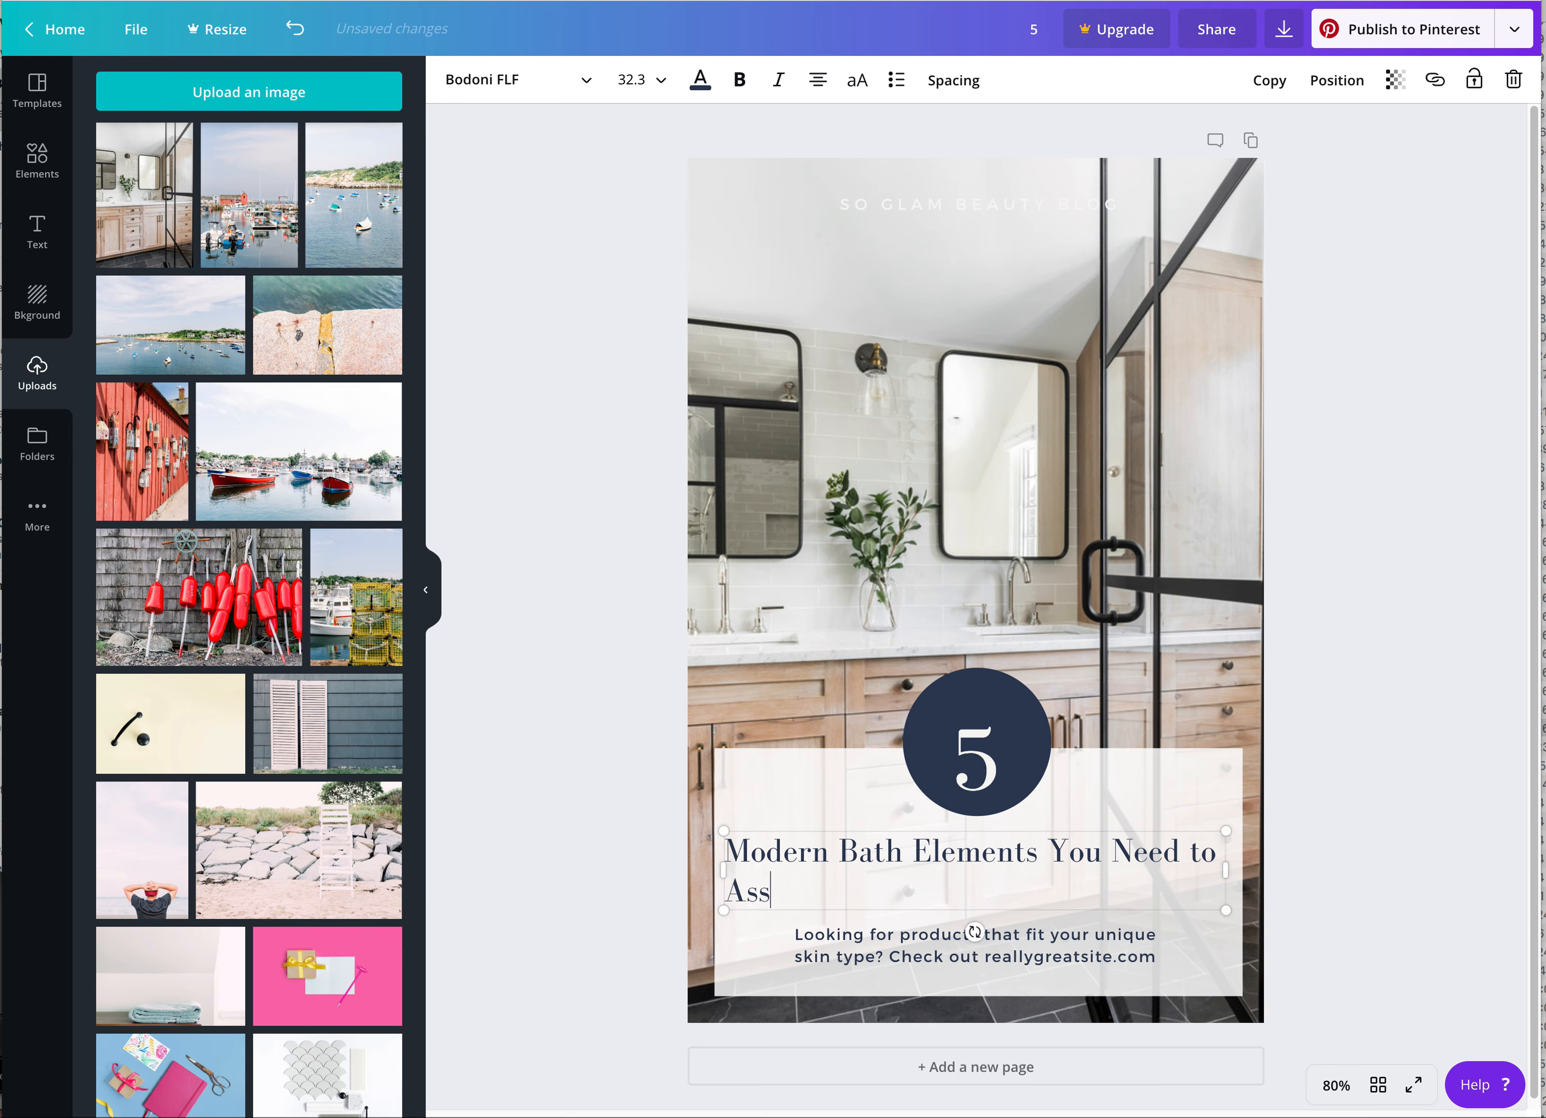
{"action": "key", "text": "BackSpace"}
{"action": "key", "text": "BackSpace"}
{"action": "type", "text": "dd to your"}
{"action": "key", "text": "BackSpace"}
{"action": "key", "text": "BackSpace"}
{"action": "key", "text": "BackSpace"}
{"action": "key", "text": "BackSpace"}
{"action": "key", "text": "BackSpace"}
{"action": "type", "text": "Your"}
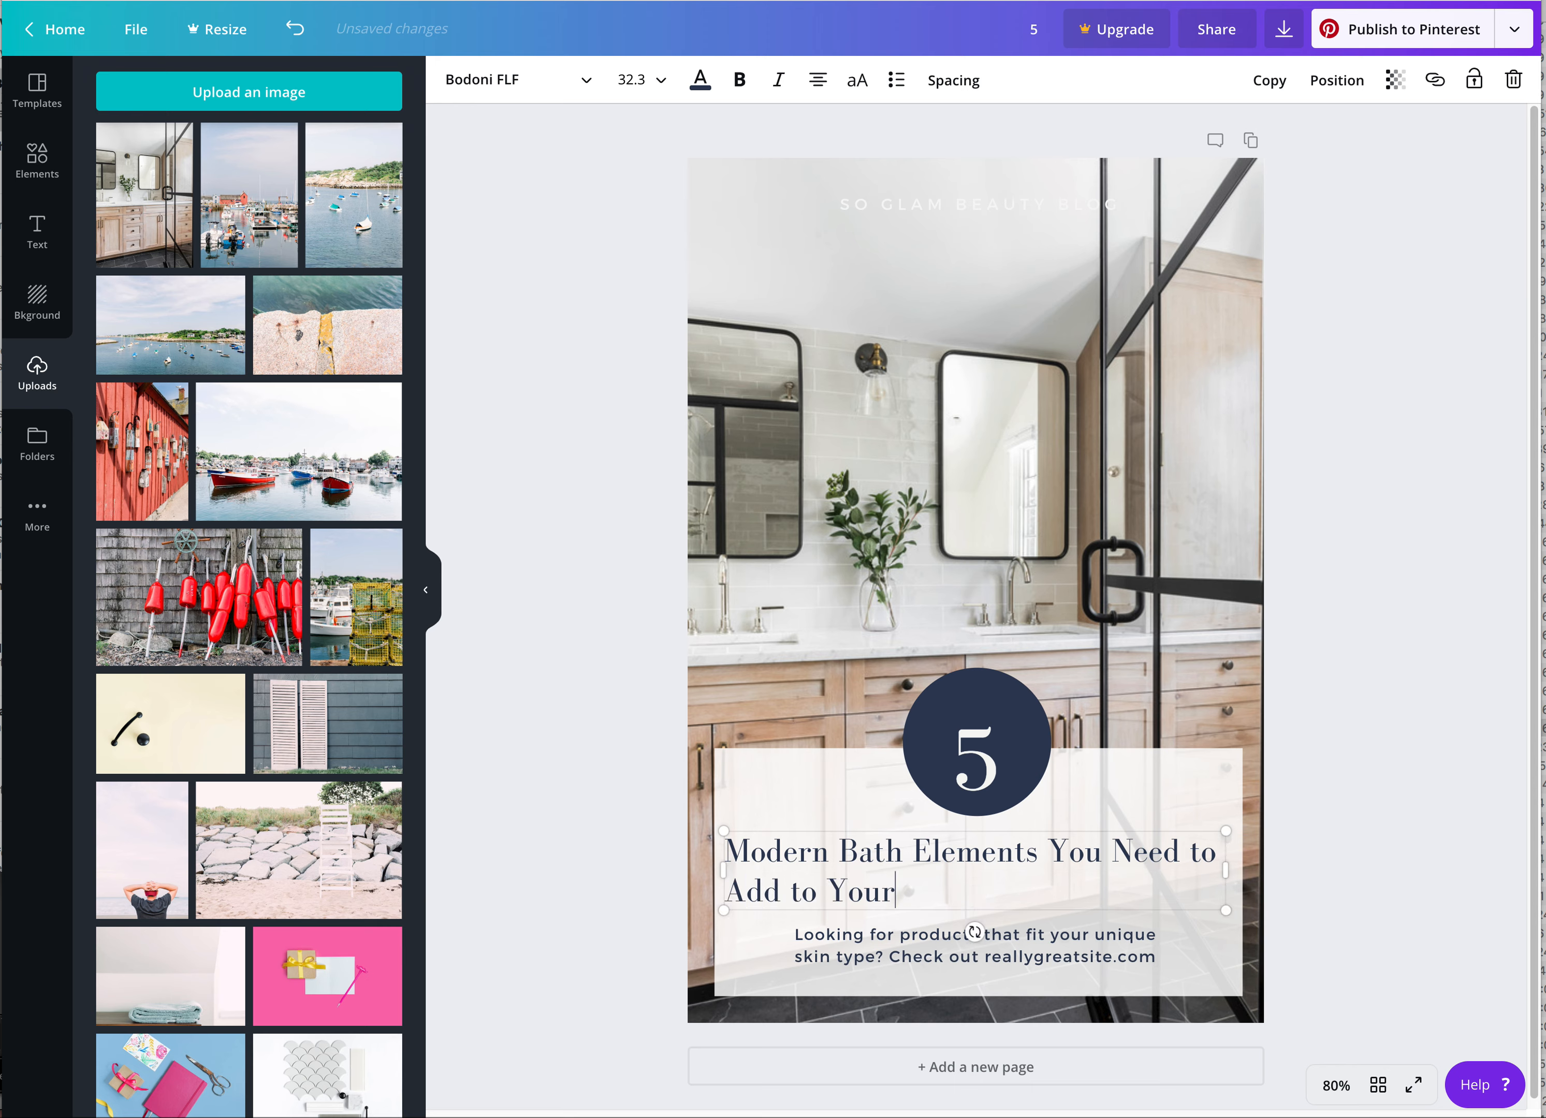
{"action": "type", "text": " Next Reno"}
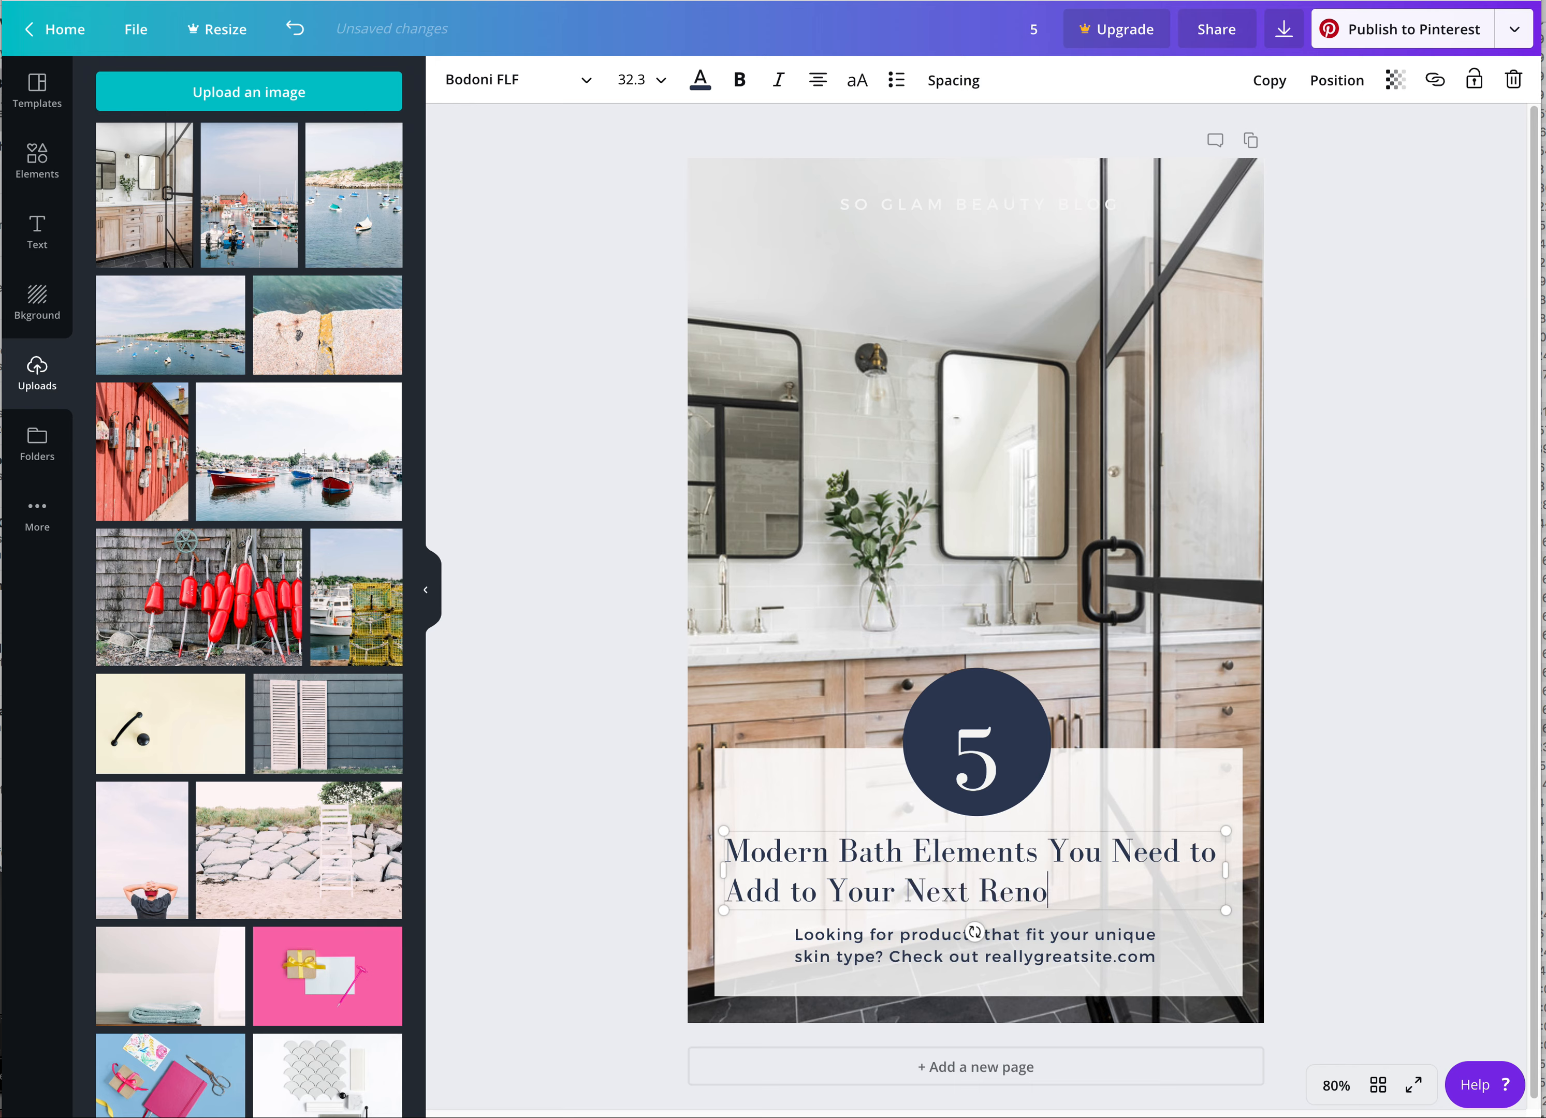
{"action": "type", "text": "vation Project"}
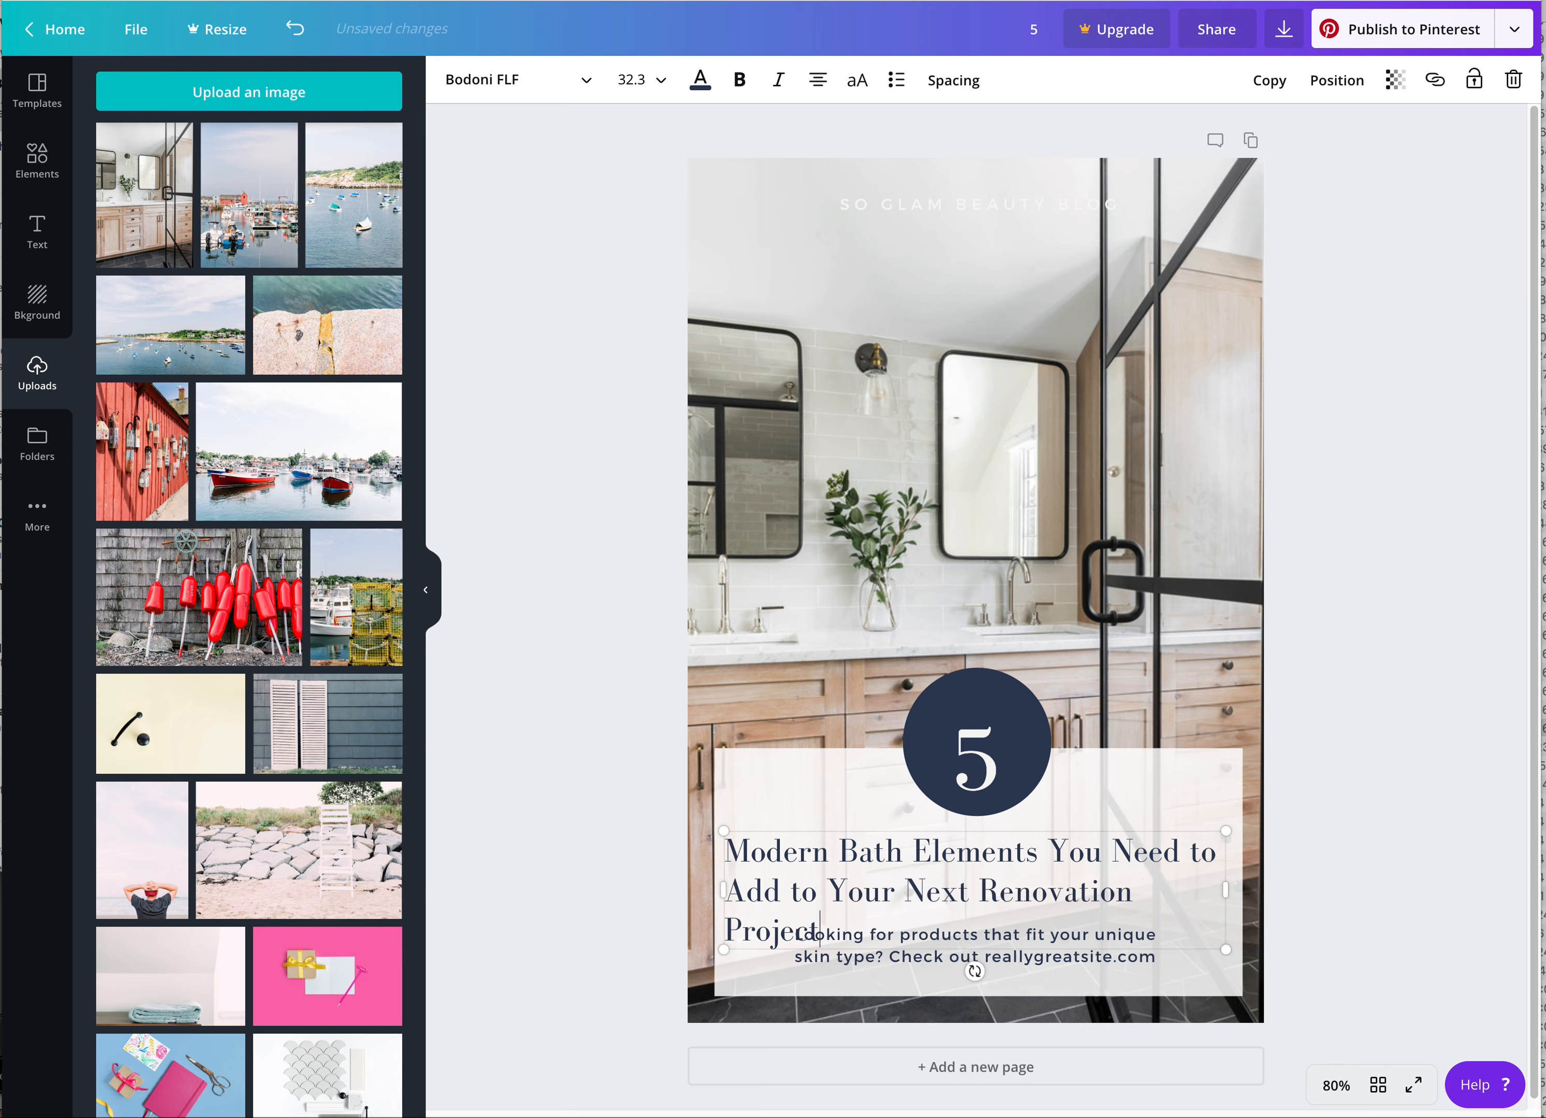
{"action": "key", "text": "BackSpace"}
{"action": "key", "text": "BackSpace"}
{"action": "key", "text": "BackSpace"}
{"action": "key", "text": "BackSpace"}
{"action": "key", "text": "BackSpace"}
{"action": "key", "text": "BackSpace"}
{"action": "key", "text": "BackSpace"}
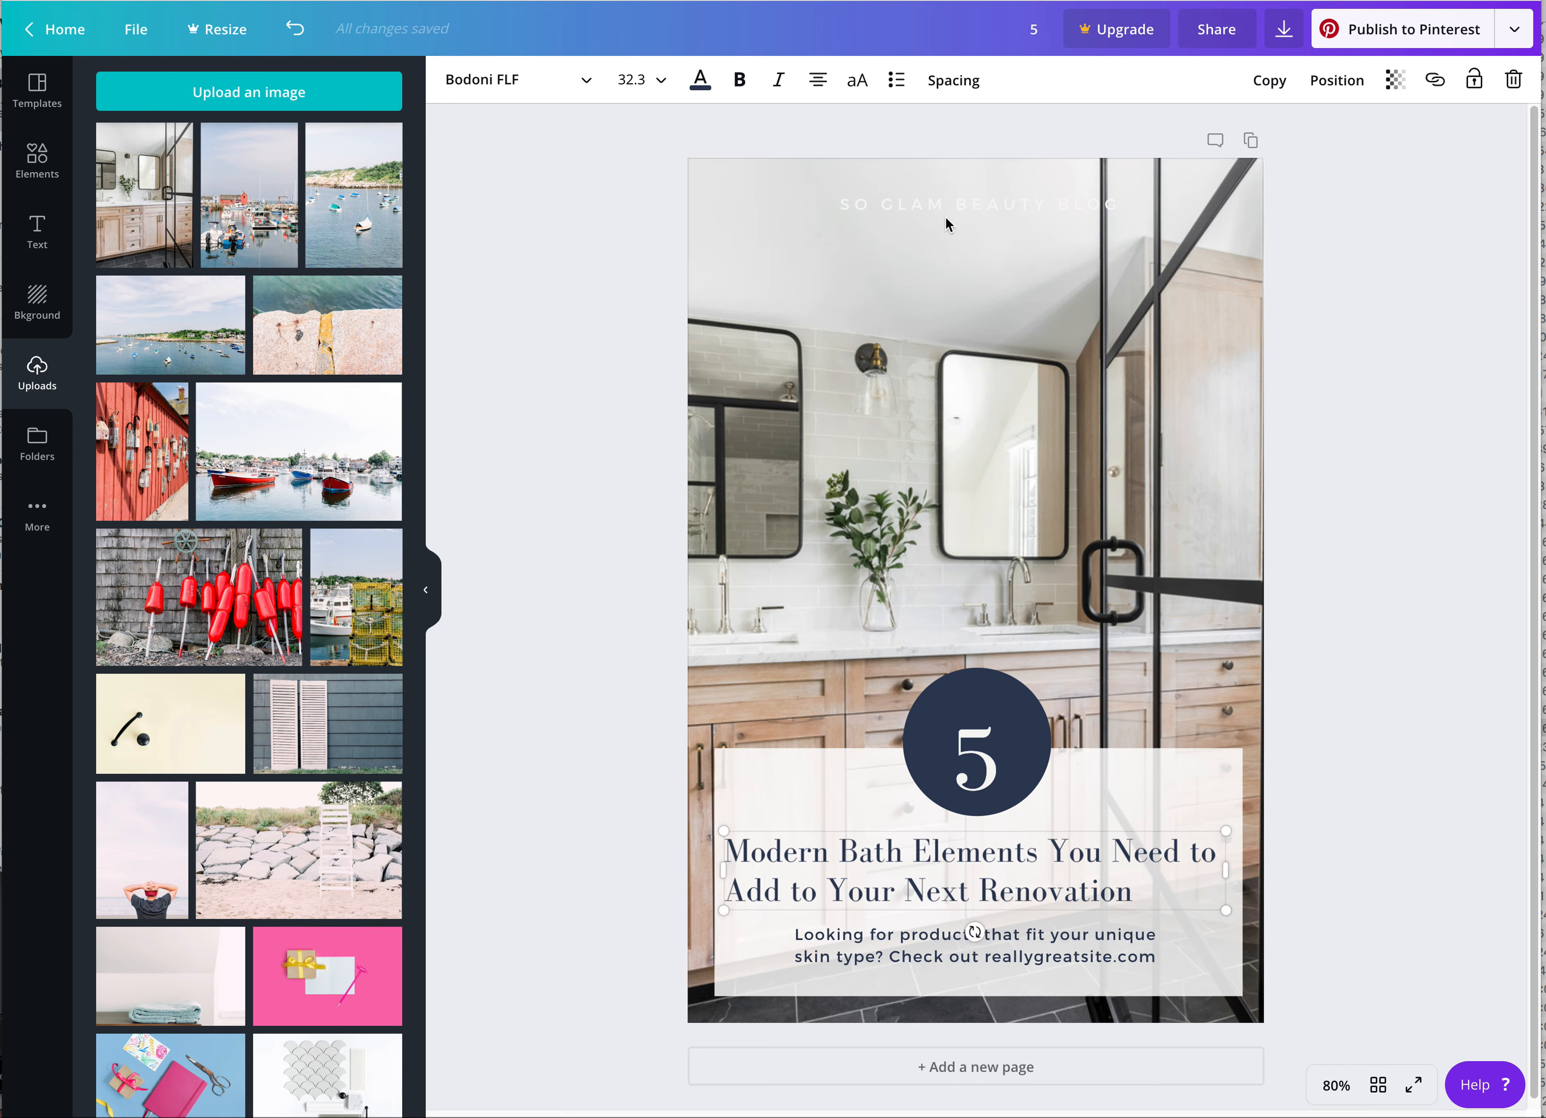
Center-align the two-line headline text
{"action": "left_click", "coordinate": [819, 84]}
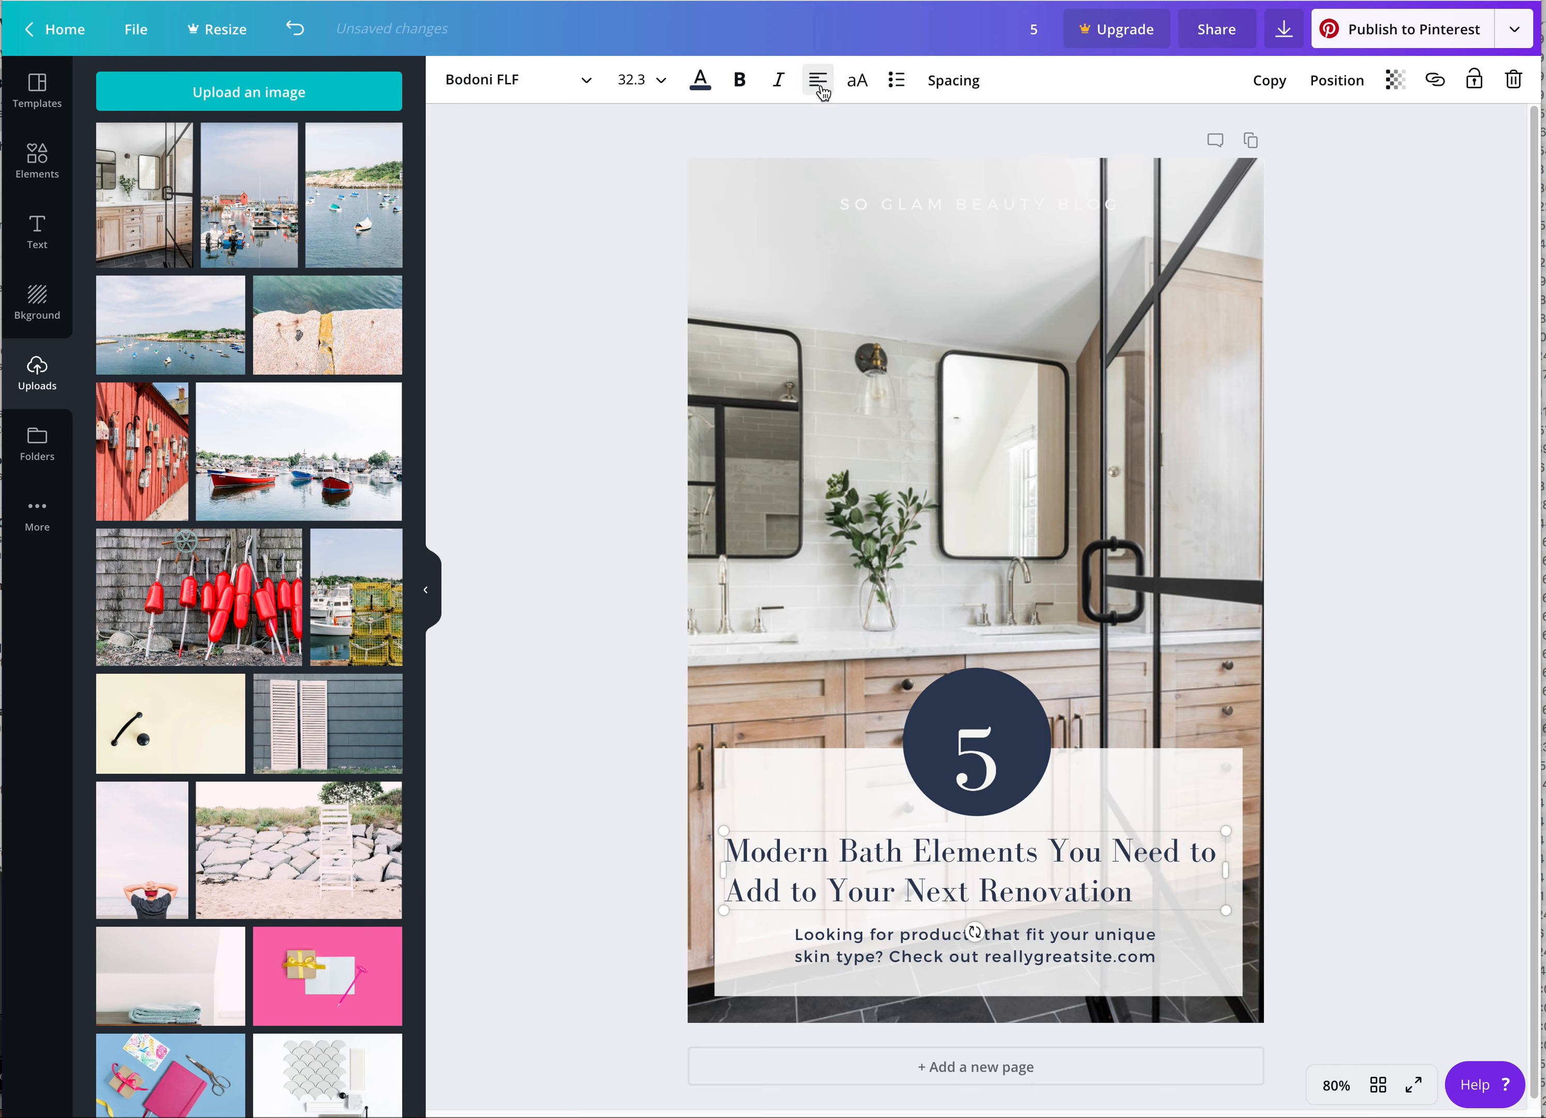
{"action": "left_click", "coordinate": [819, 84]}
{"action": "left_click", "coordinate": [821, 87]}
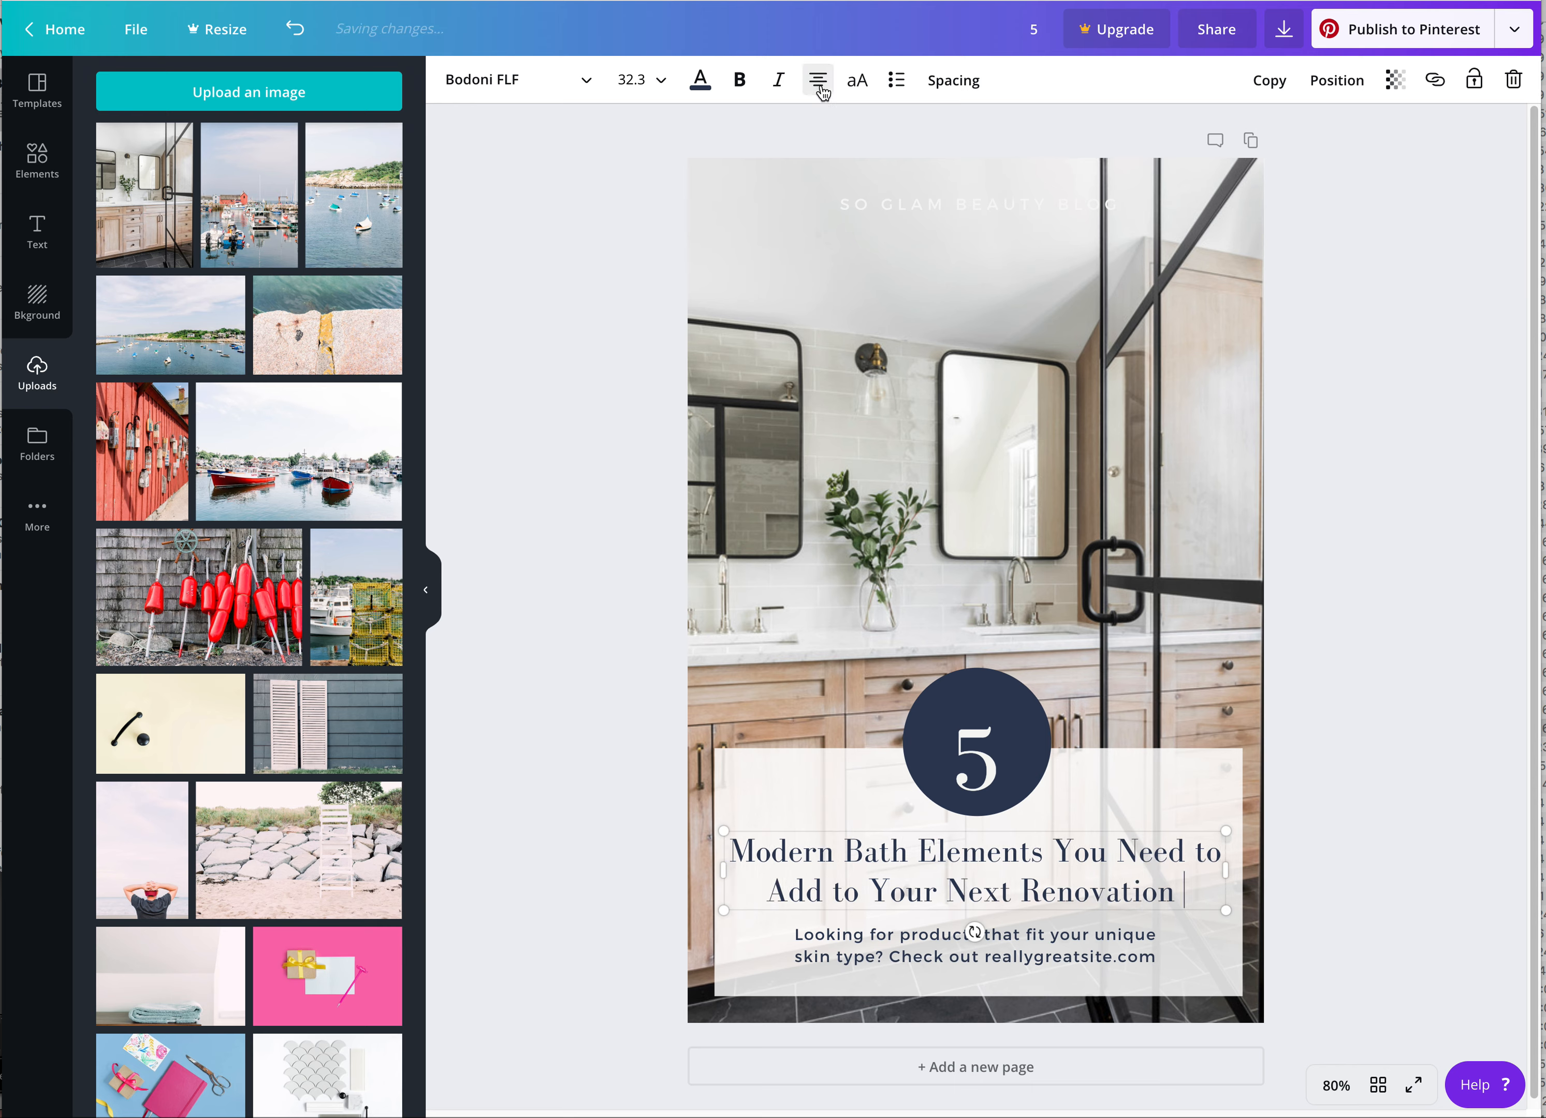
{"action": "left_click", "coordinate": [1038, 962]}
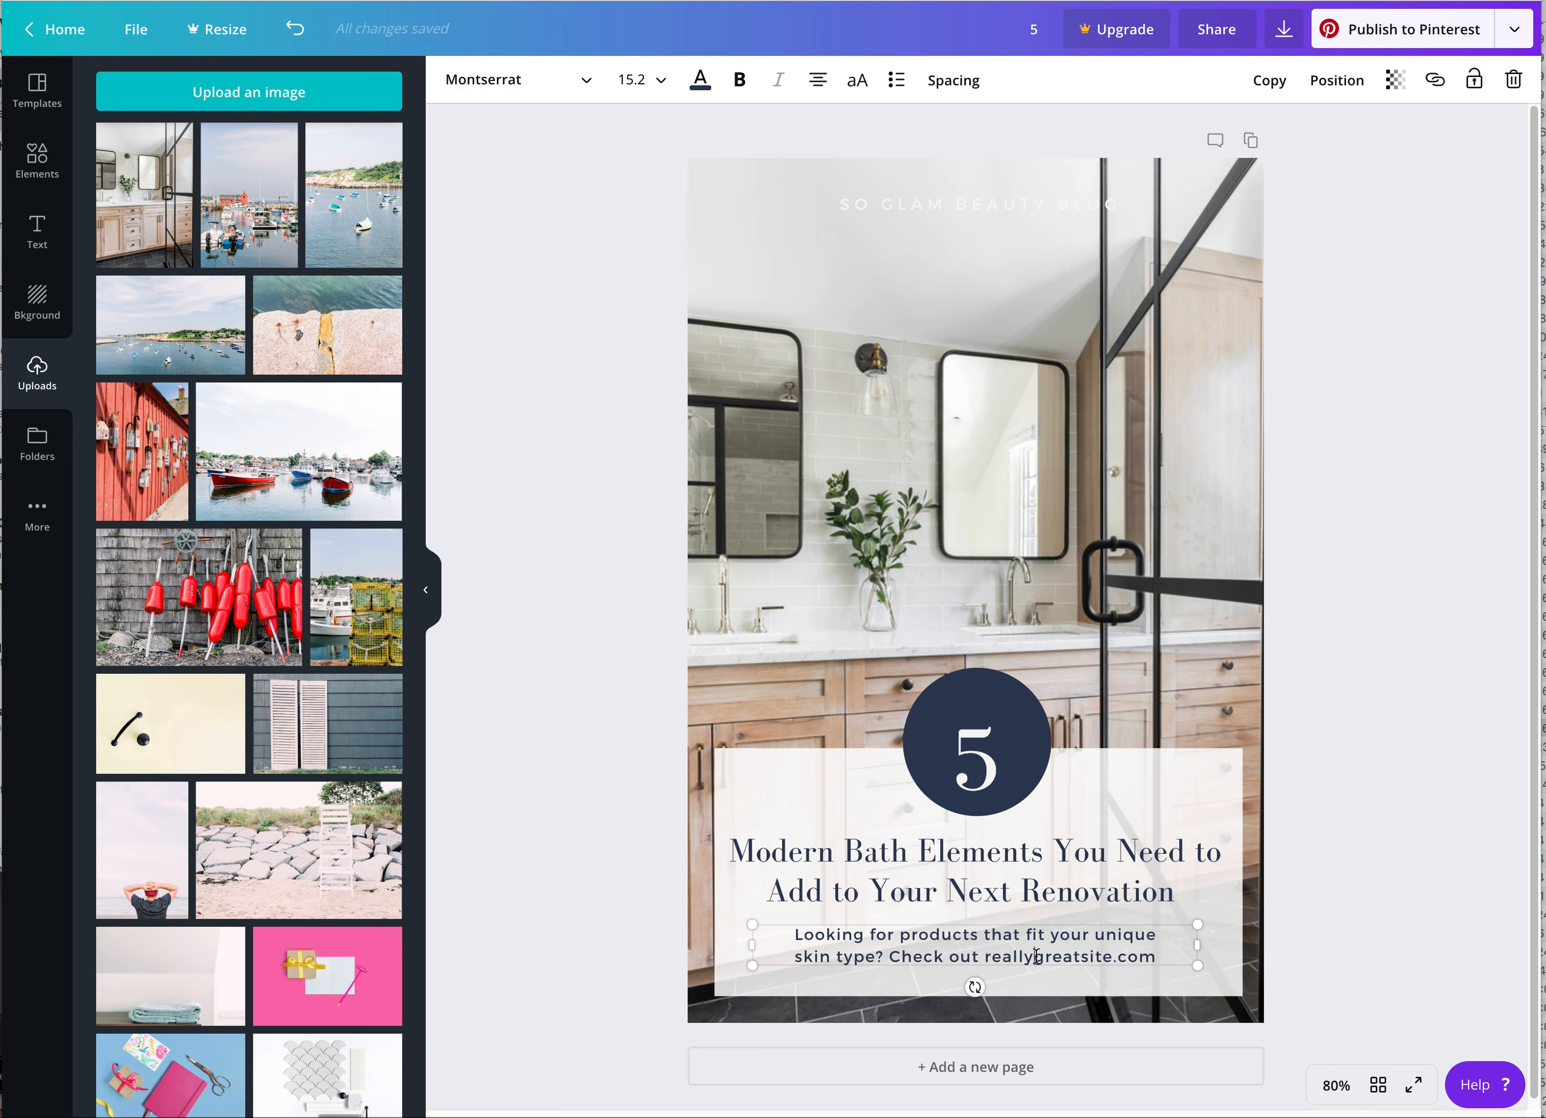
{"action": "left_click_drag", "start_coordinate": [1160, 955], "coordinate": [772, 931]}
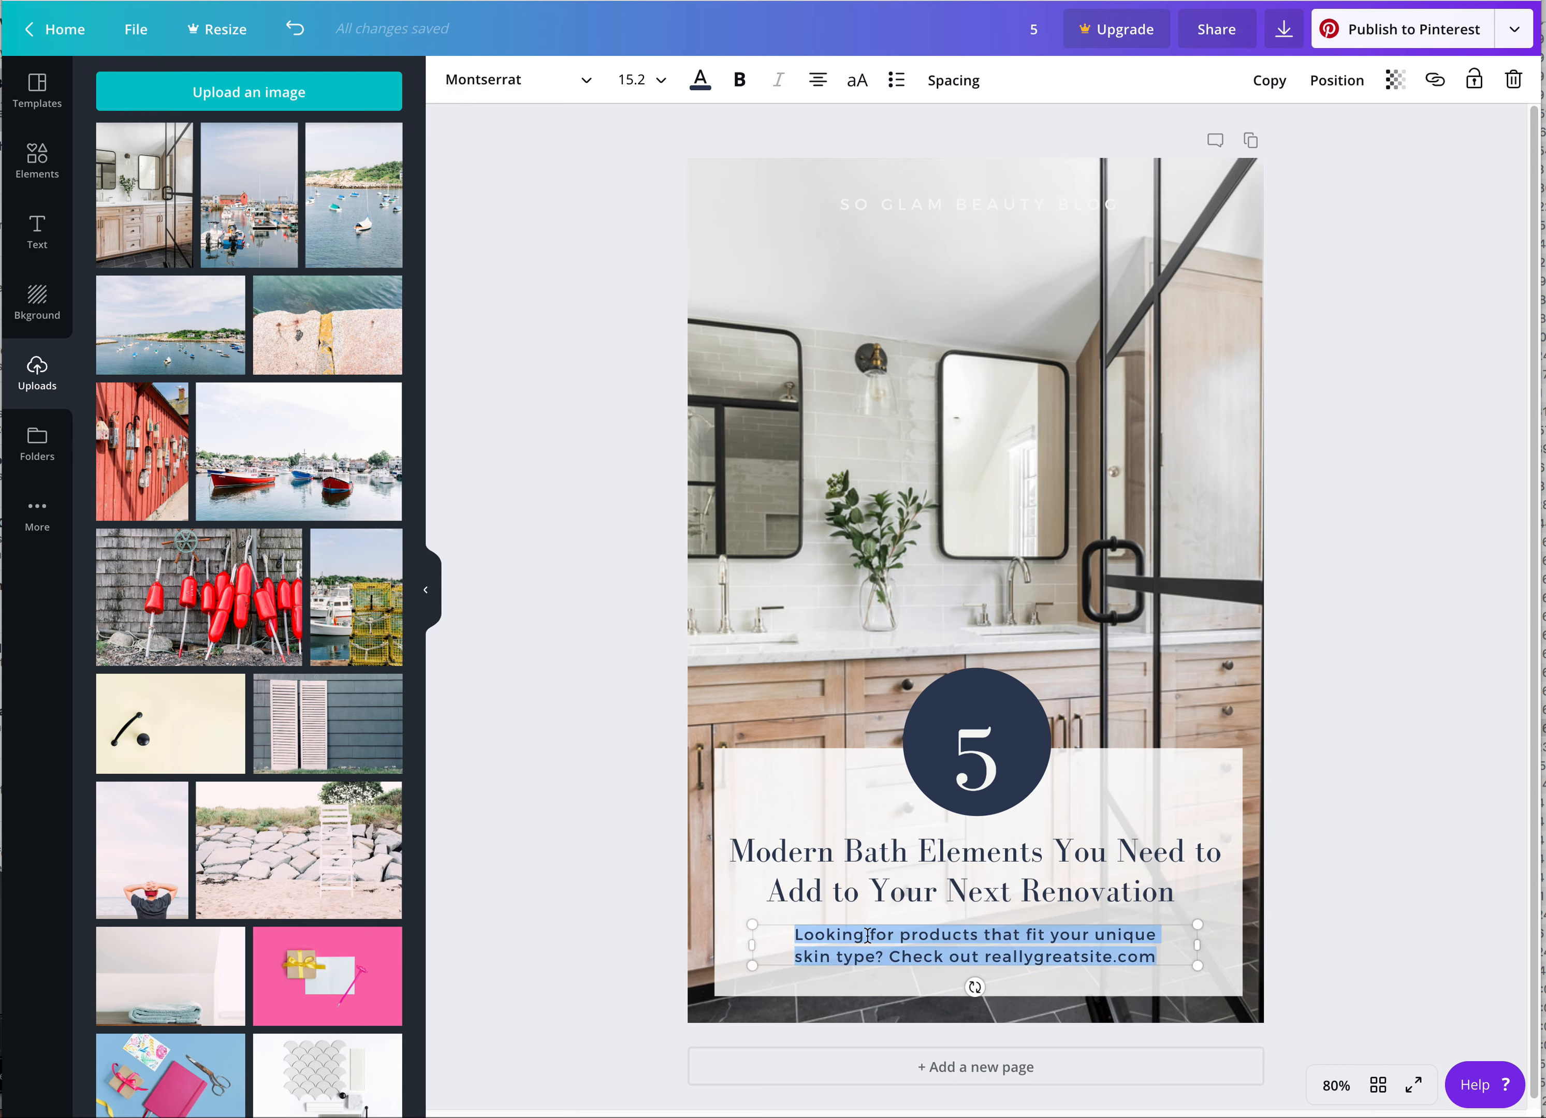
{"action": "left_click", "coordinate": [1176, 954]}
{"action": "left_click_drag", "start_coordinate": [1173, 953], "coordinate": [792, 923]}
{"action": "type", "text": "w"}
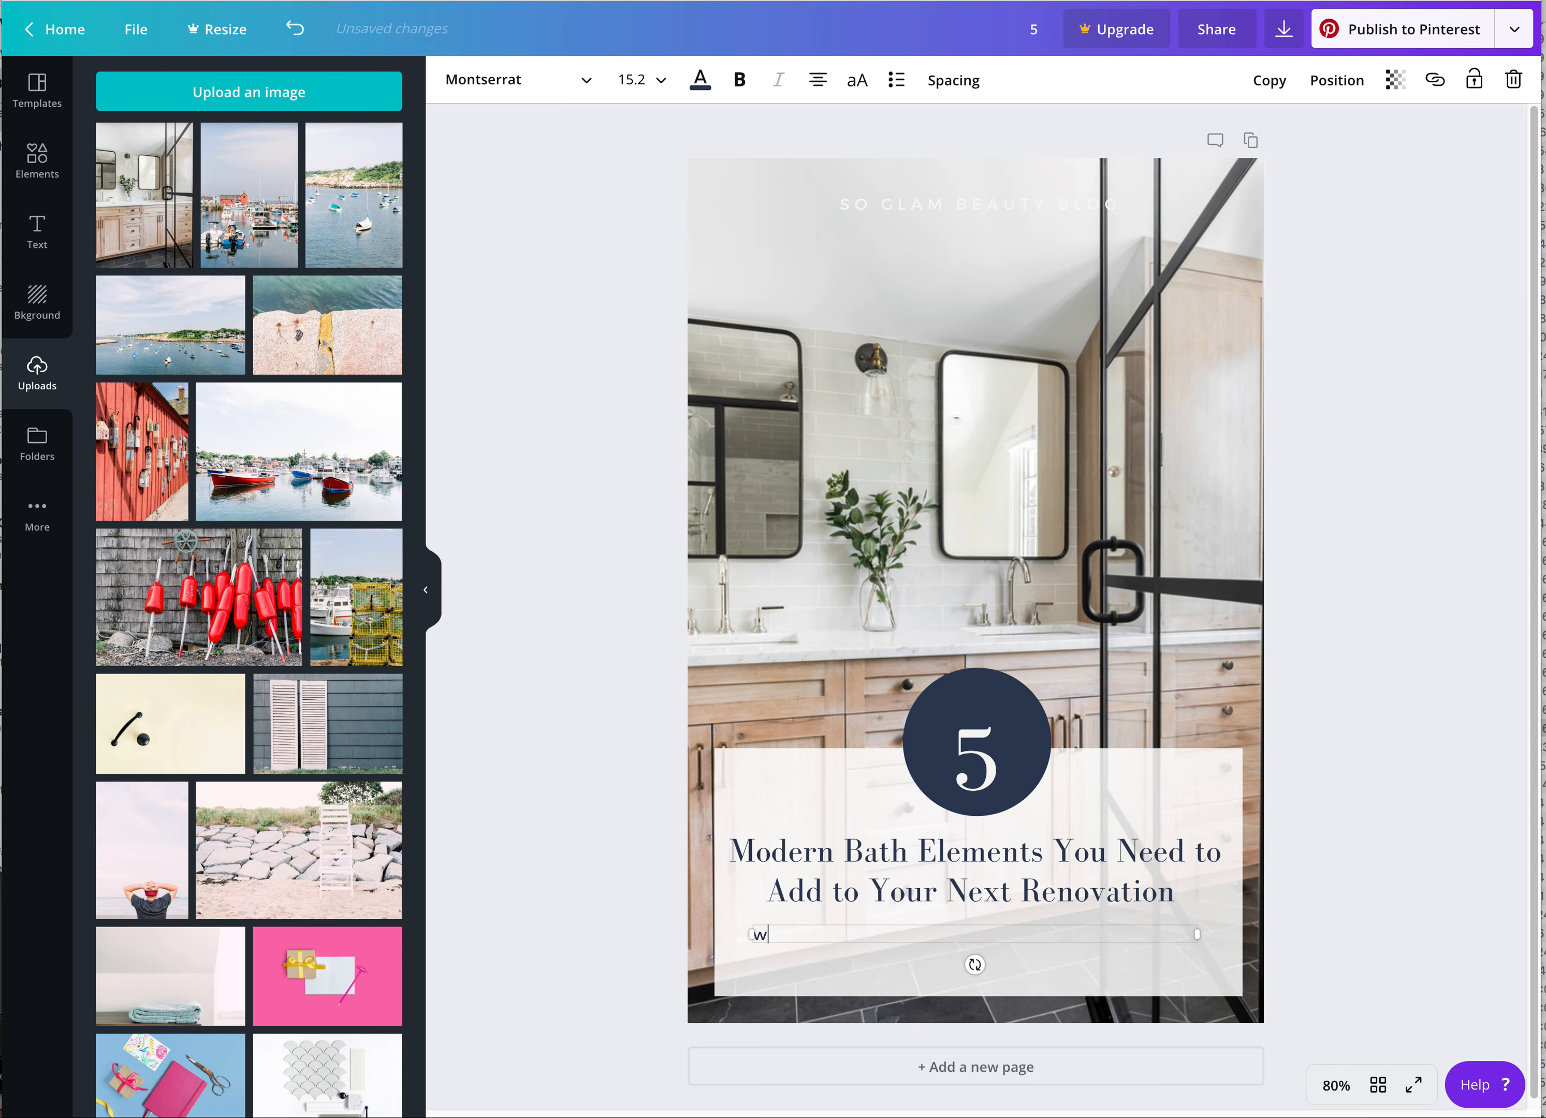
{"action": "type", "text": "ww.awesomedesigner123"}
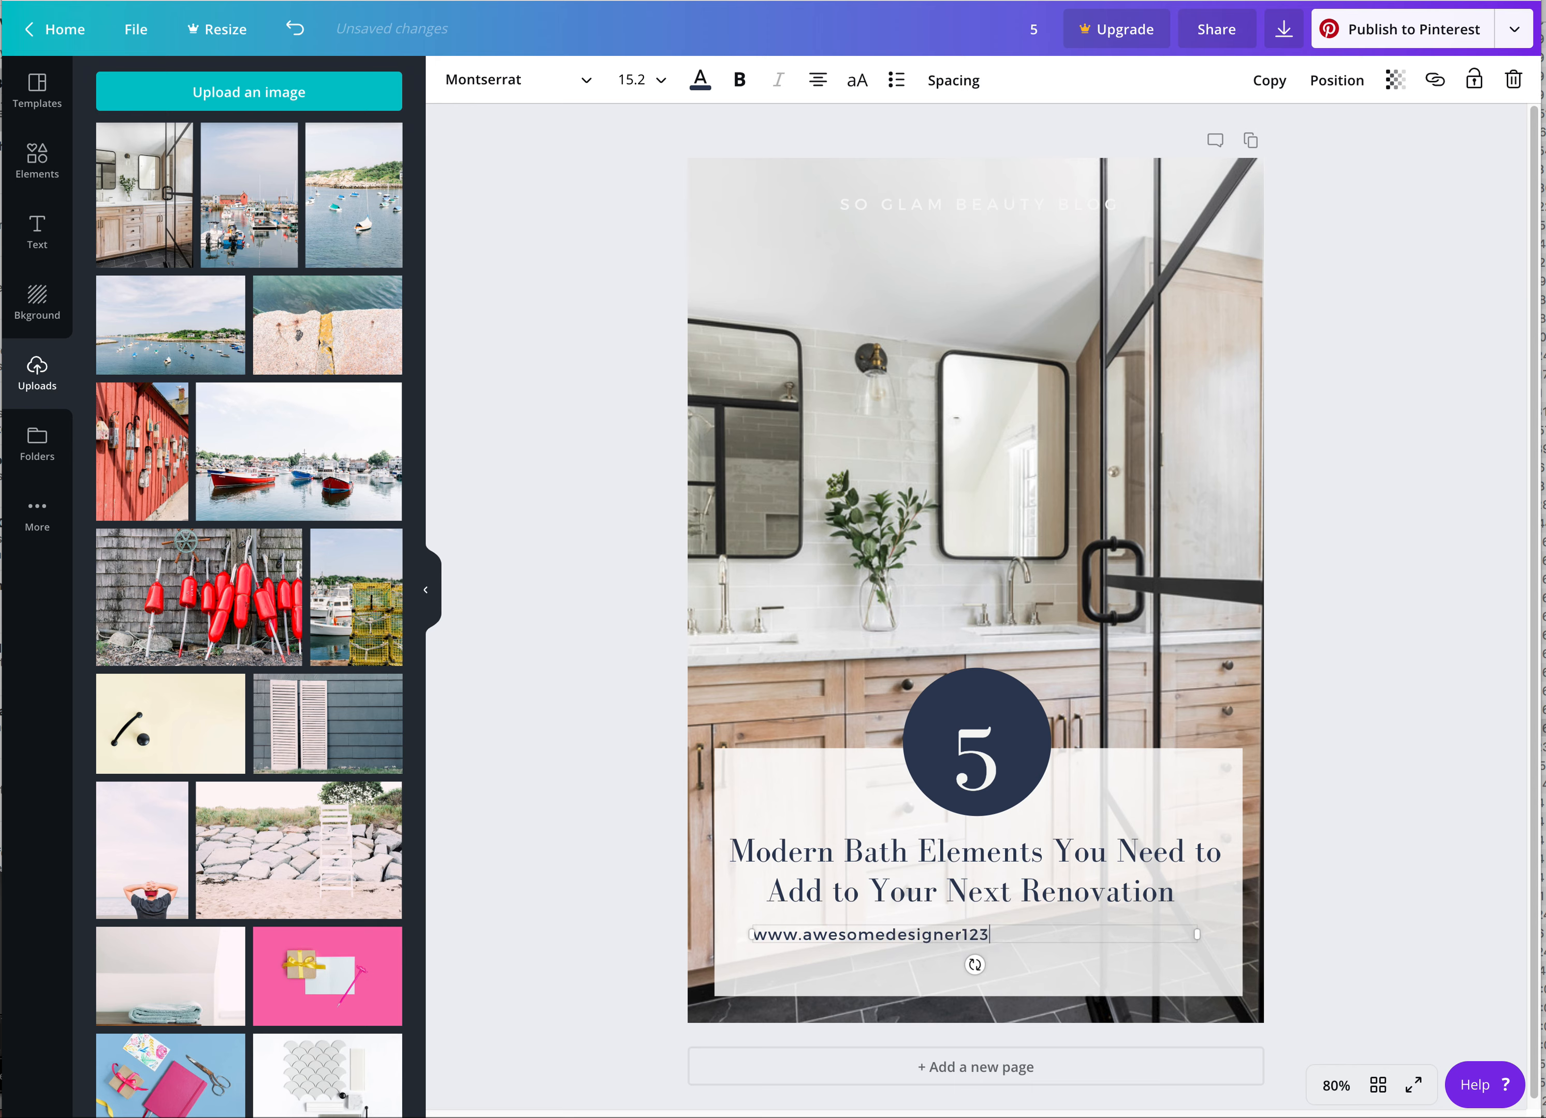
{"action": "type", "text": "45.com"}
{"action": "left_click", "coordinate": [819, 80]}
{"action": "left_click", "coordinate": [819, 81]}
{"action": "left_click", "coordinate": [819, 81]}
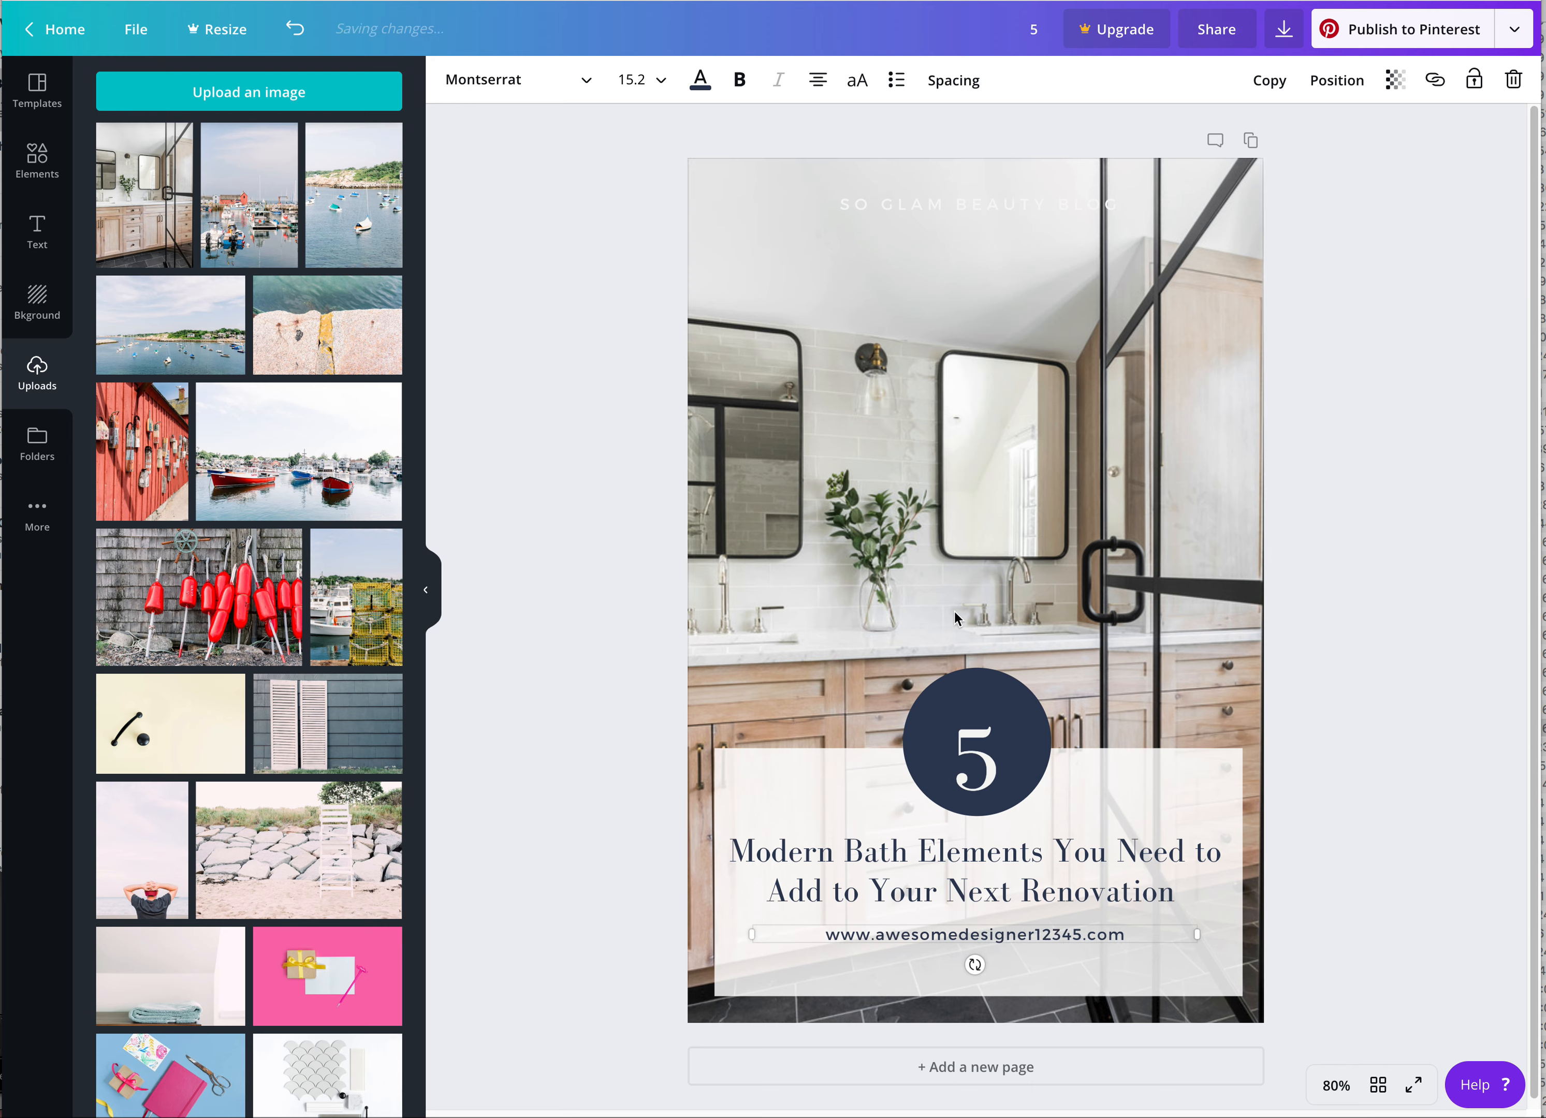
Shrink the navy circle slightly and reposition it so that it is centered behind the number 5
{"action": "left_click", "coordinate": [1009, 714]}
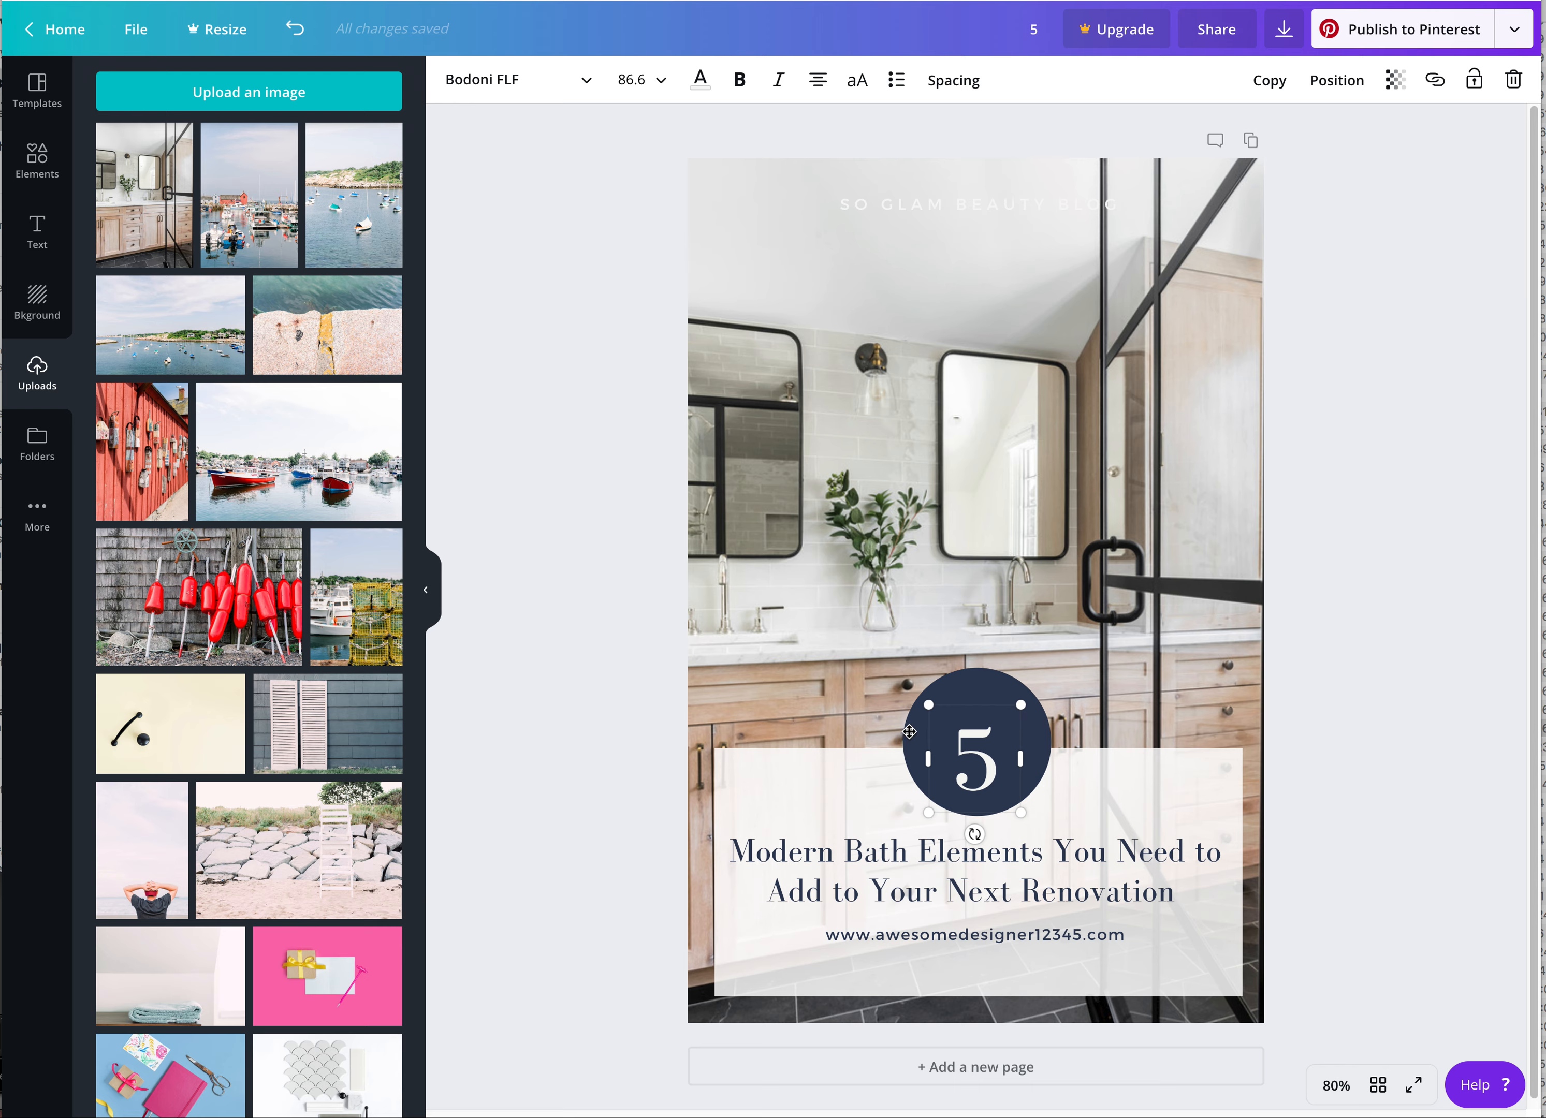
{"action": "left_click", "coordinate": [870, 687]}
{"action": "left_click", "coordinate": [946, 682]}
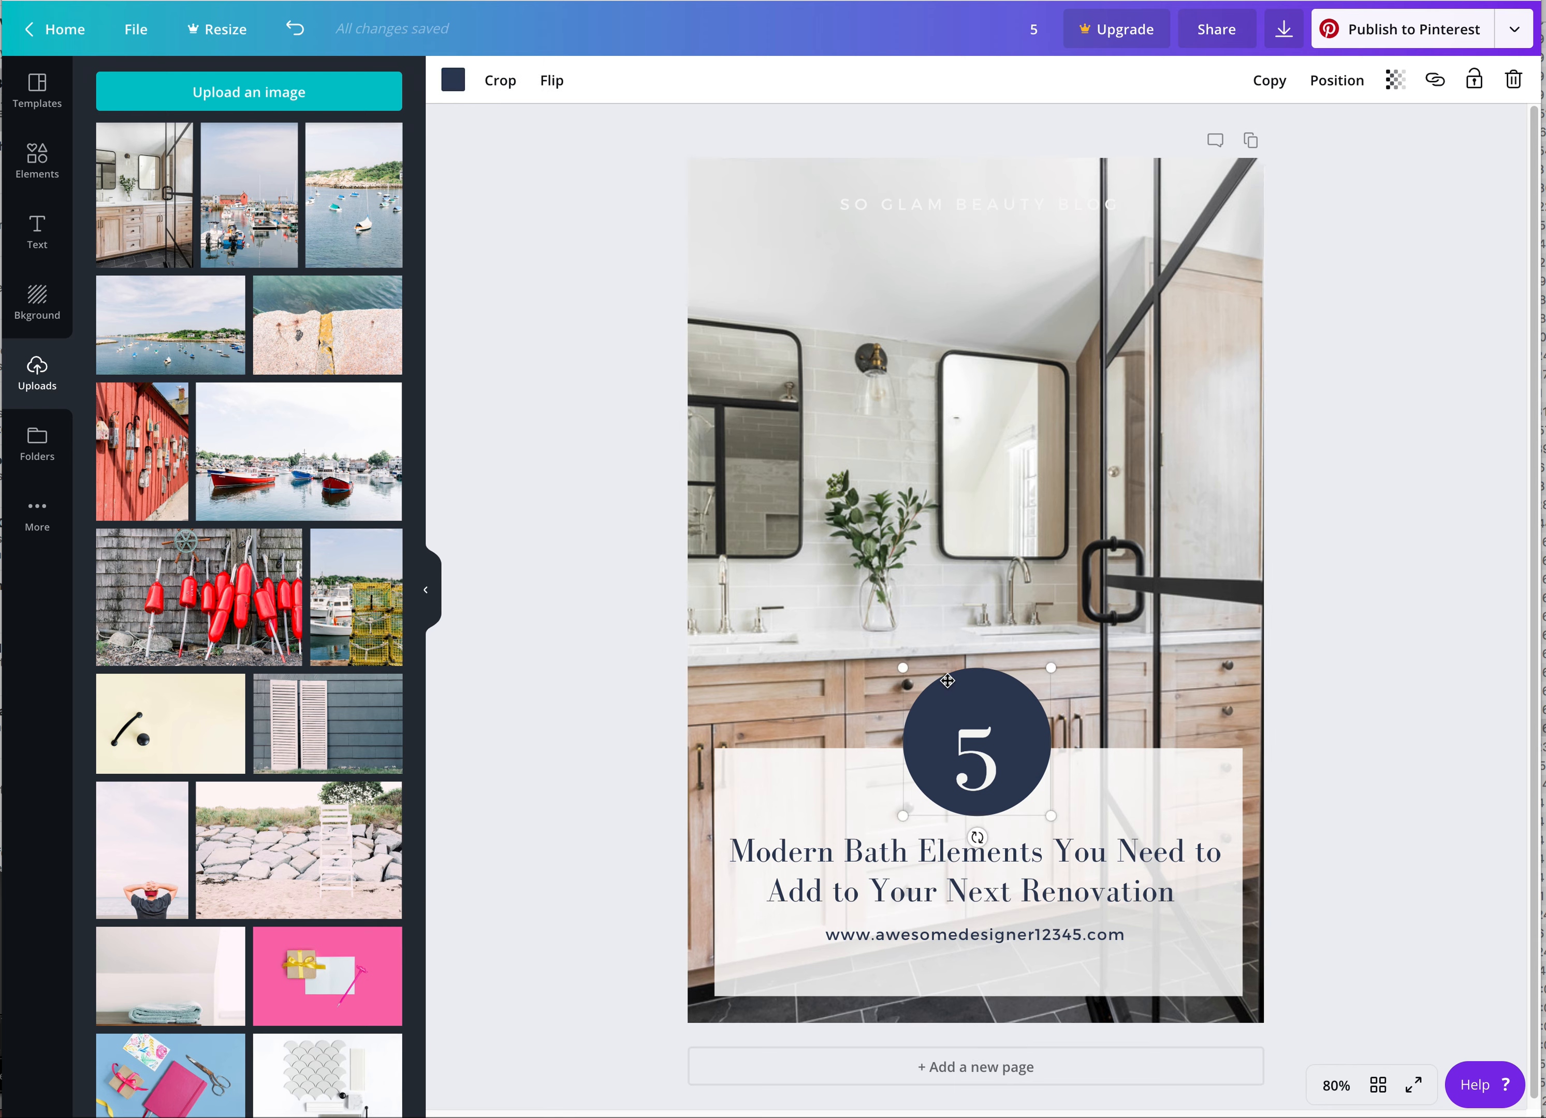
{"action": "left_click_drag", "start_coordinate": [1049, 667], "coordinate": [1007, 696]}
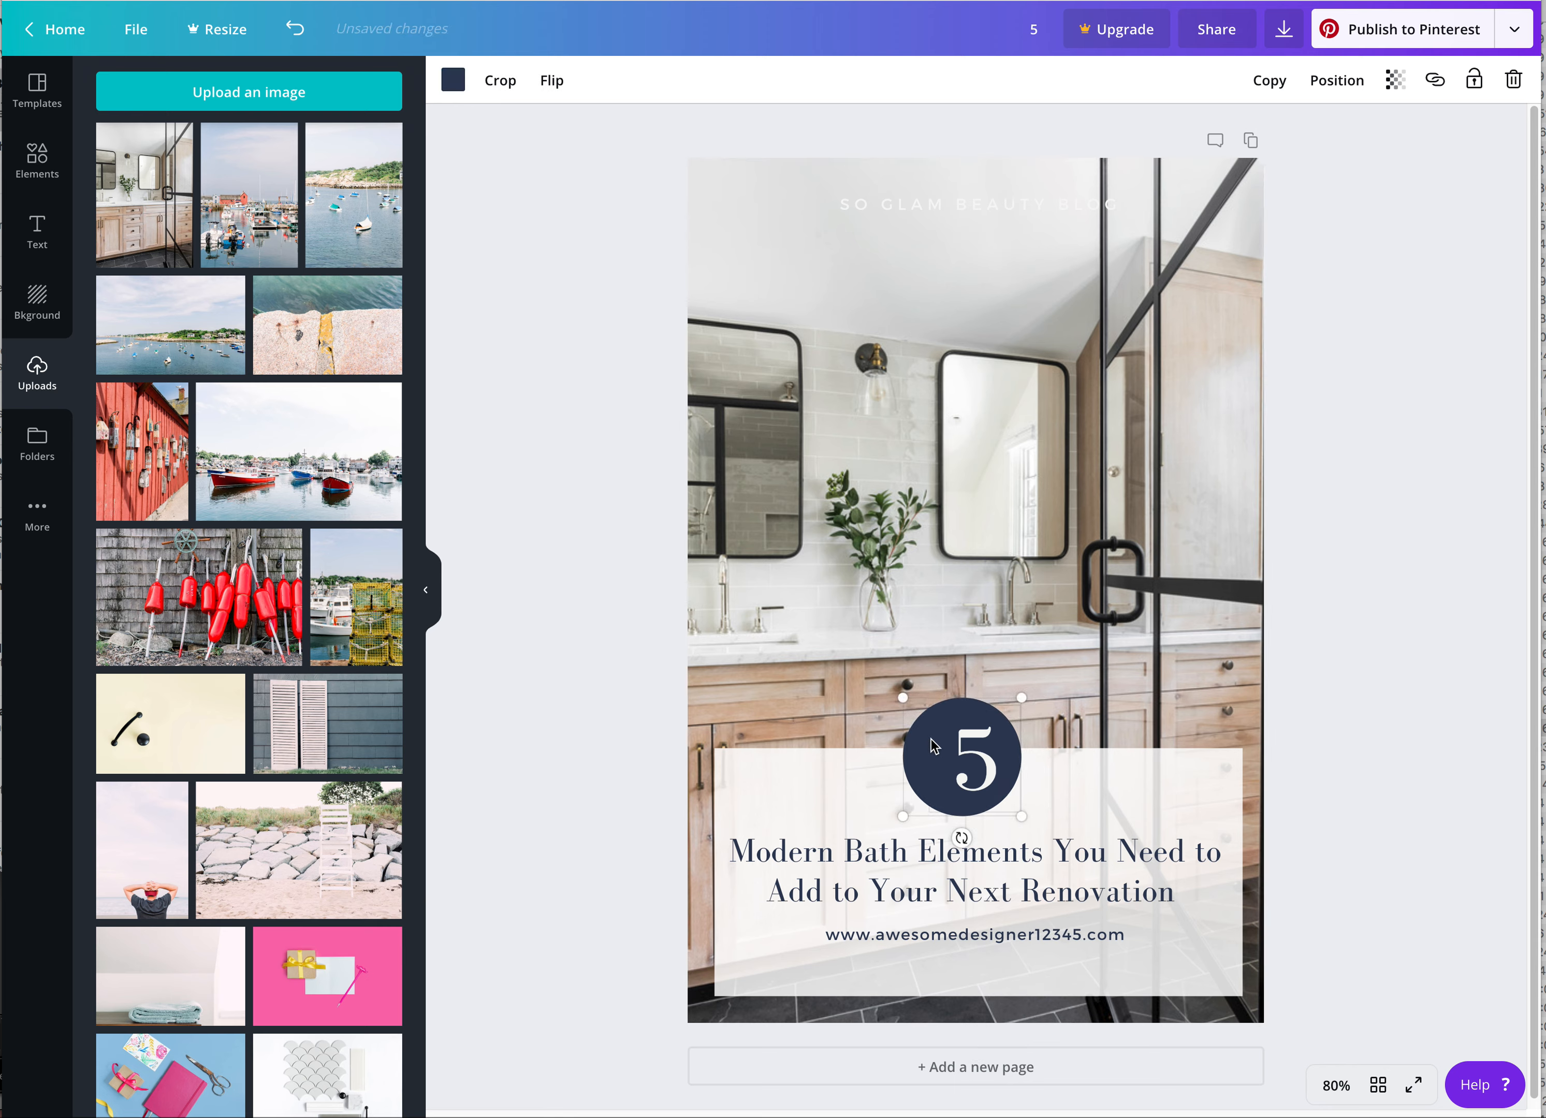
{"action": "left_click", "coordinate": [929, 756]}
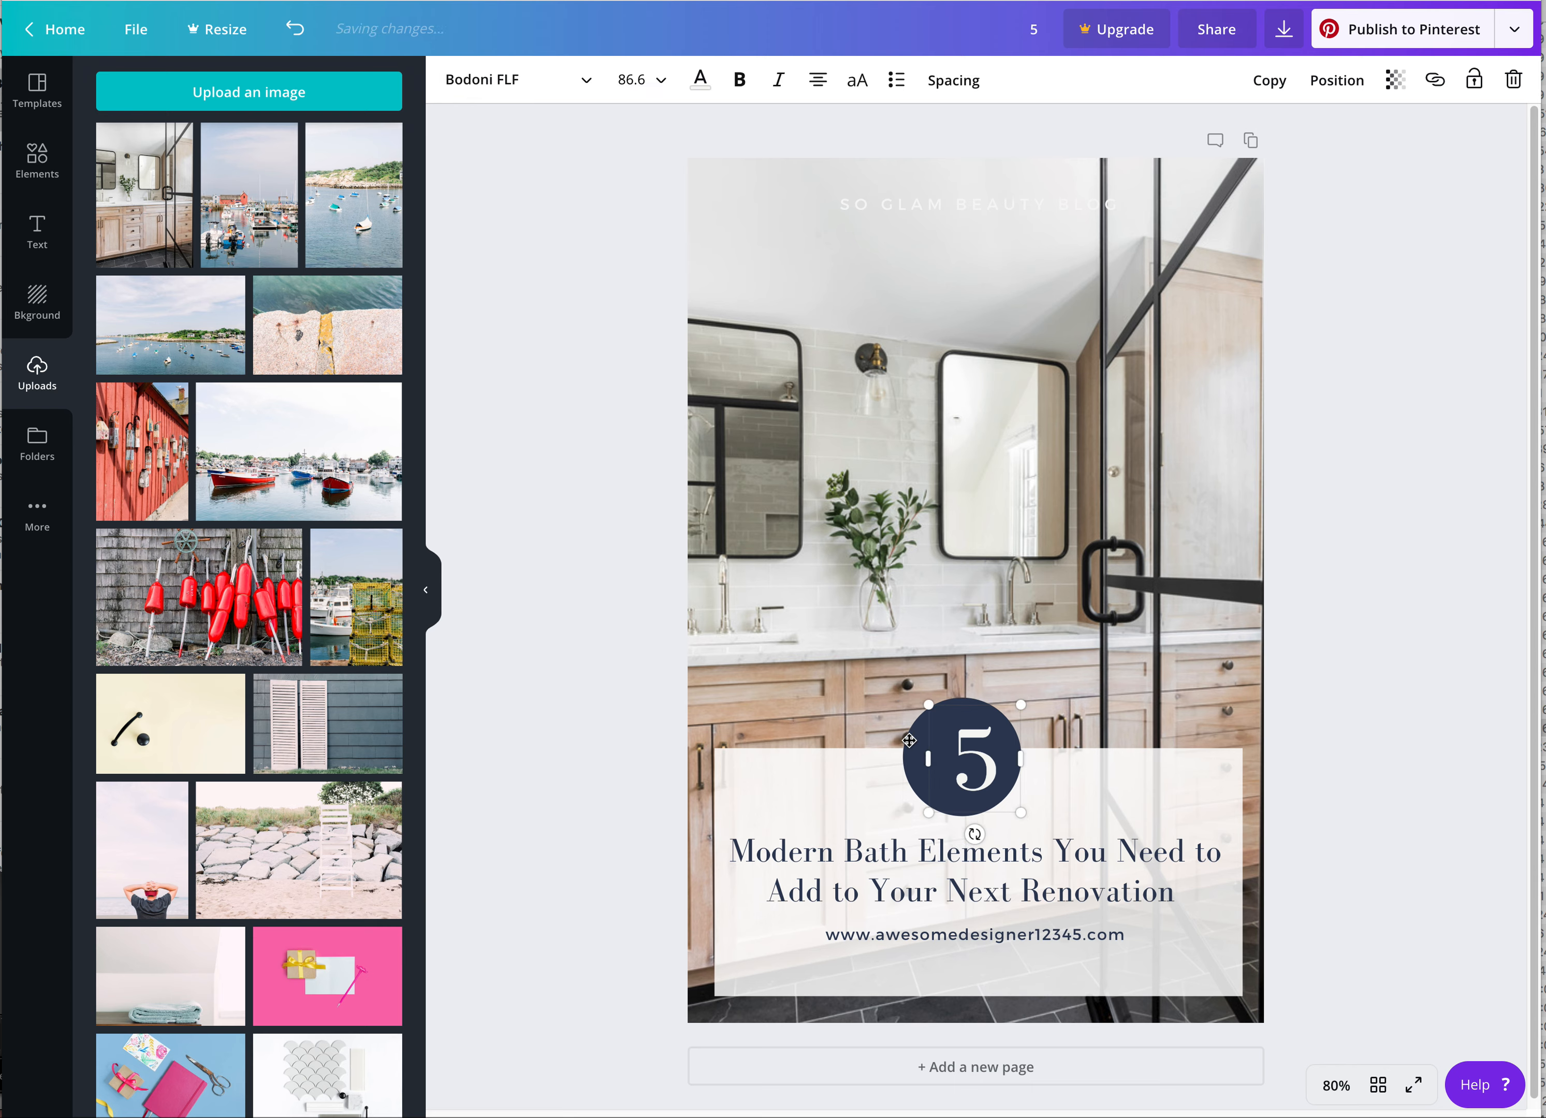
{"action": "left_click", "coordinate": [1073, 755]}
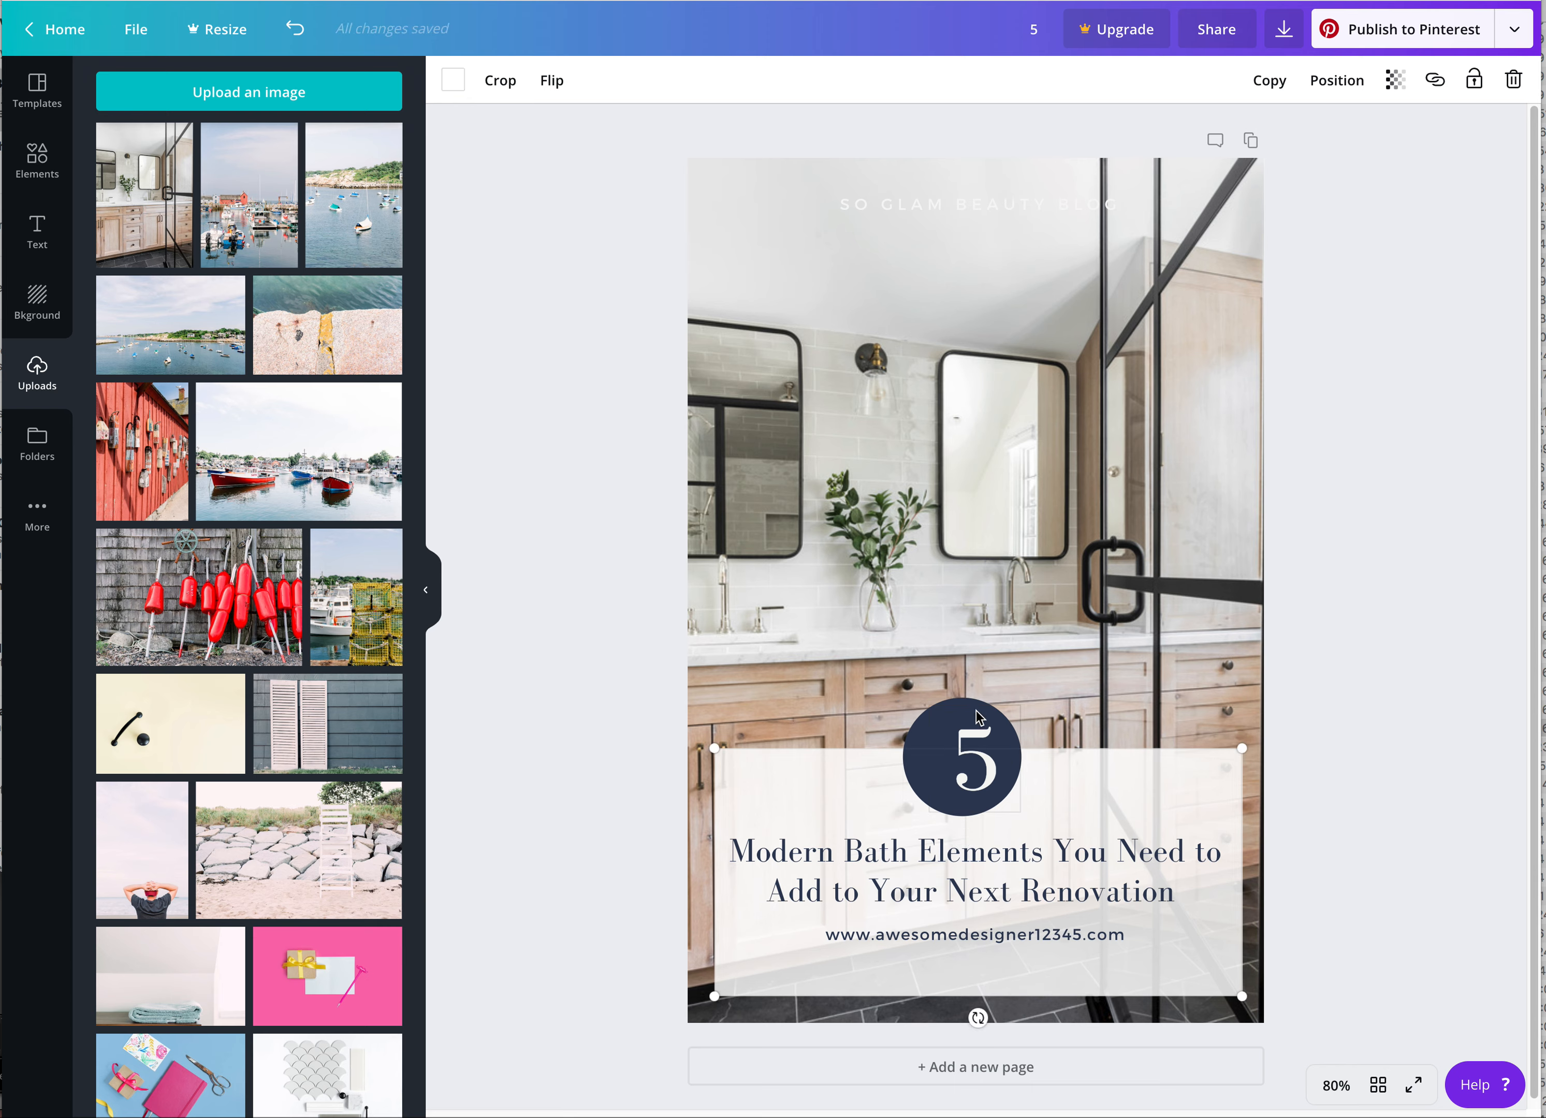
{"action": "left_click_drag", "start_coordinate": [918, 755], "coordinate": [930, 758]}
Replace the blog name above the photo with "AWESOME DESIGNER BLOG" and color it dark navy
{"action": "triple_click", "coordinate": [978, 204]}
{"action": "type", "text": "AWESOME DESIGNER"}
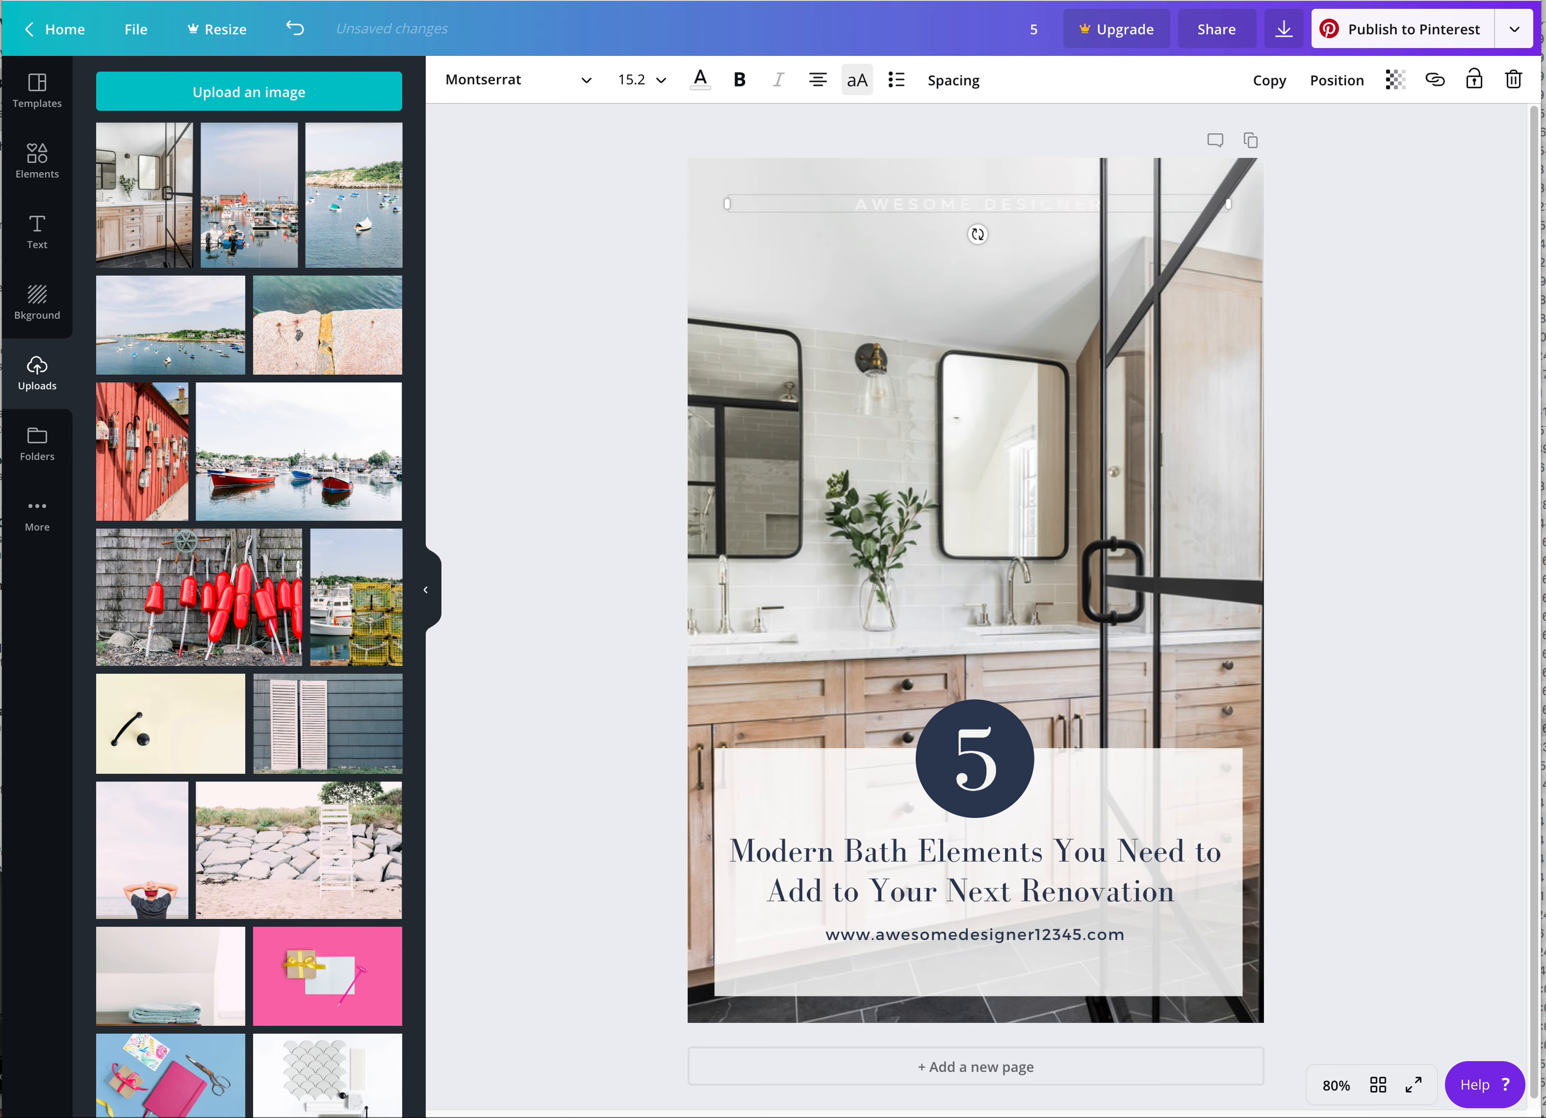
{"action": "type", "text": " BLOG"}
{"action": "left_click", "coordinate": [700, 77]}
{"action": "left_click", "coordinate": [180, 146]}
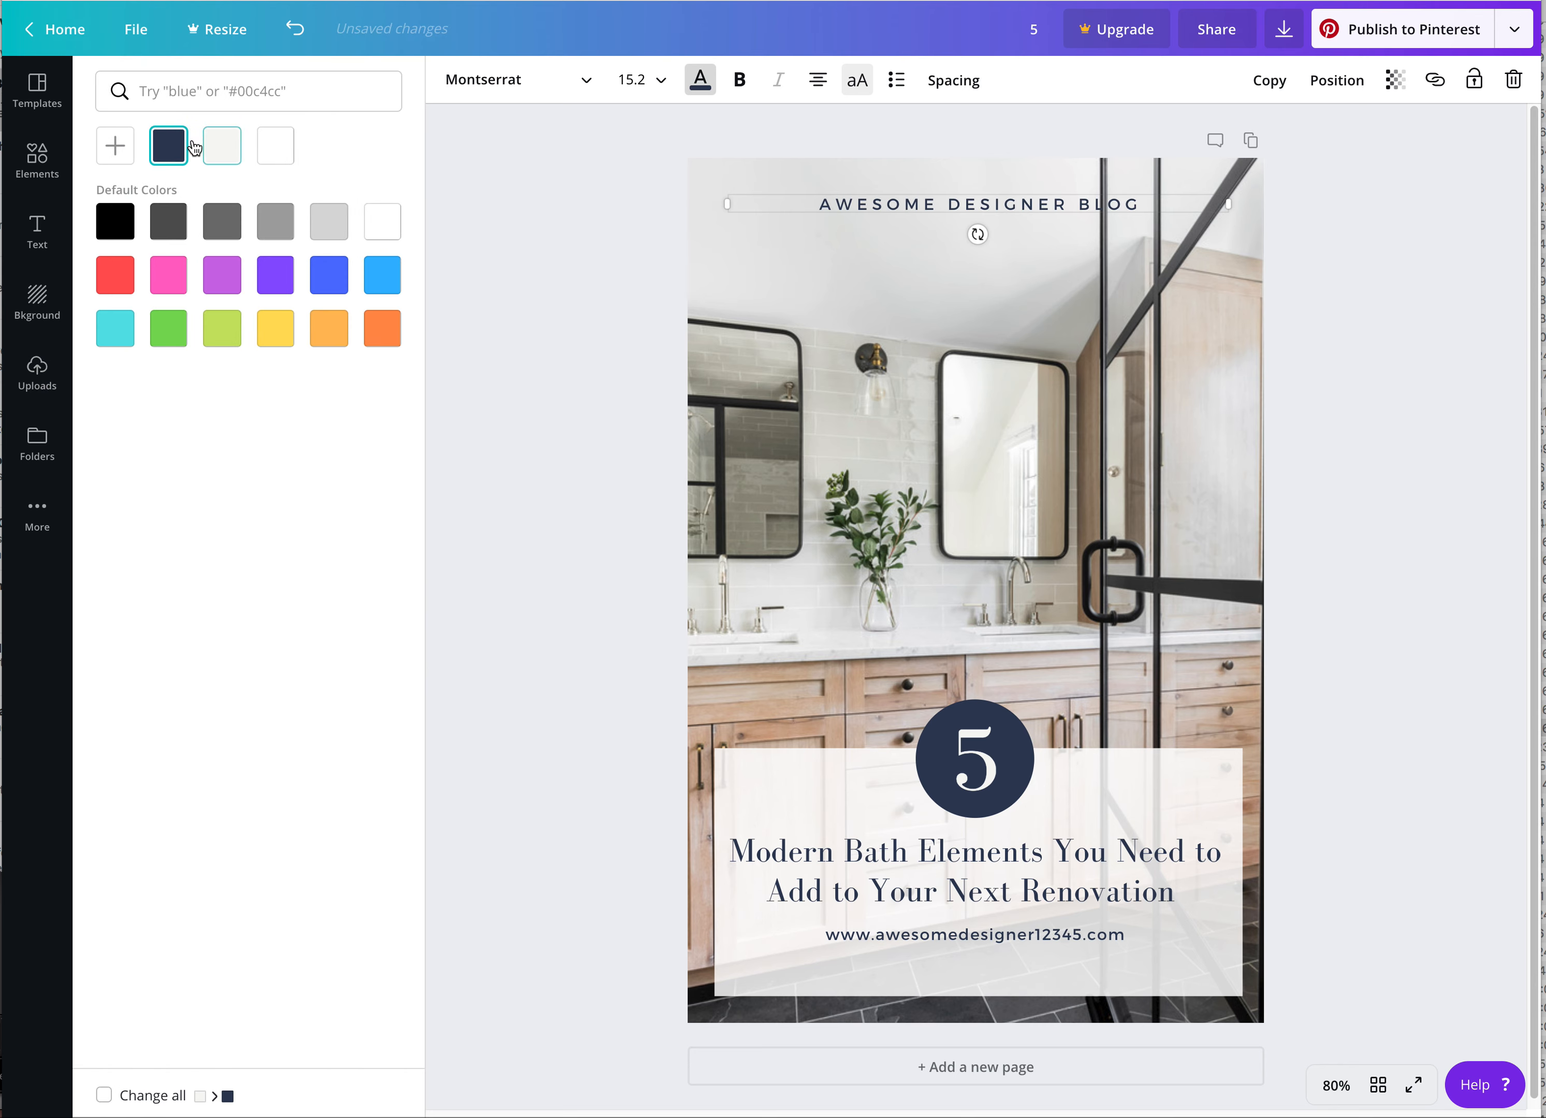
{"action": "left_click", "coordinate": [576, 196]}
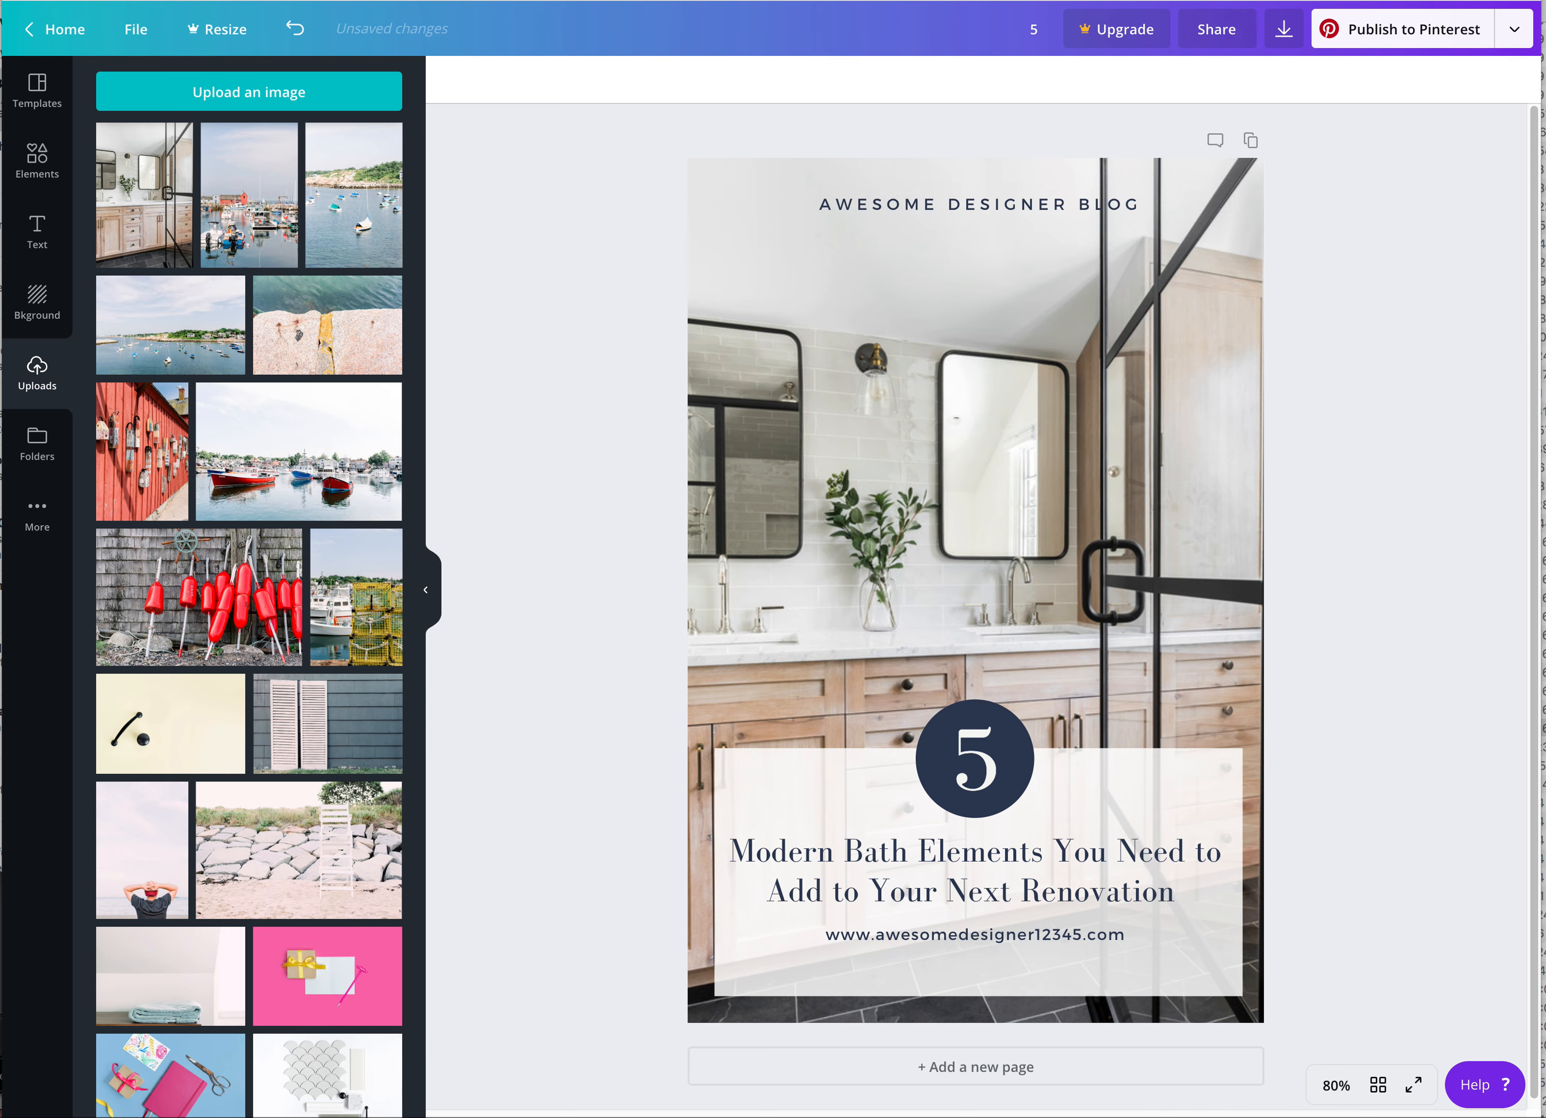